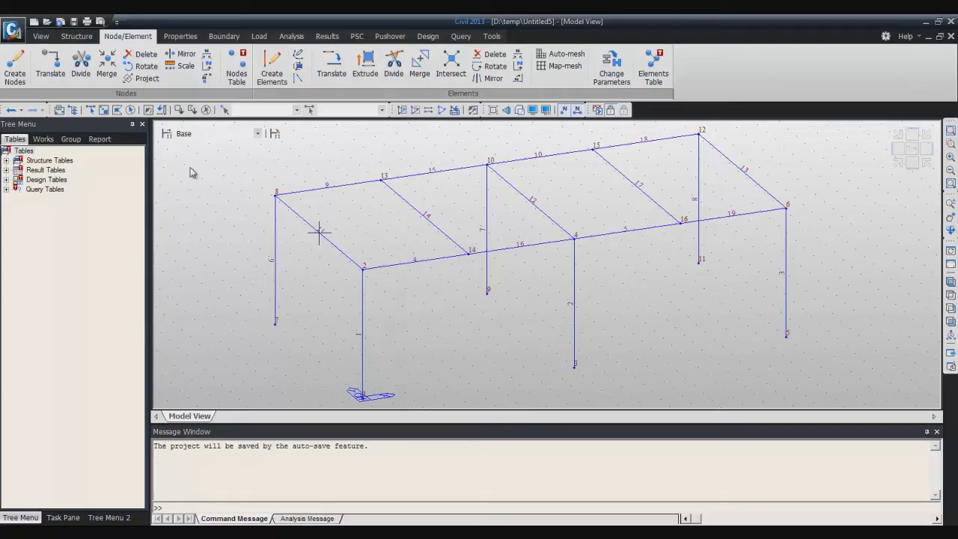
Step: Turn off the Point Grid display in the 3D frame view
click(41, 36)
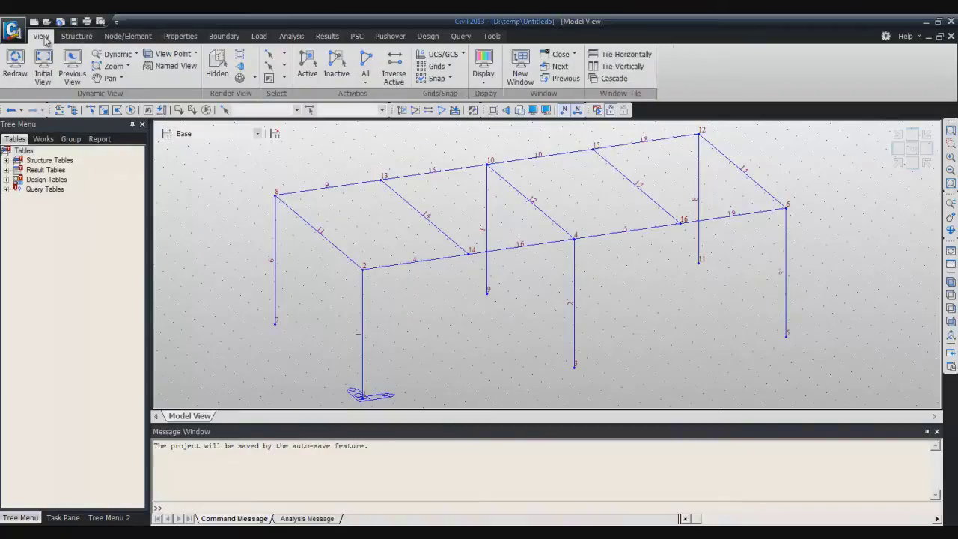
click(436, 66)
click(453, 82)
click(223, 39)
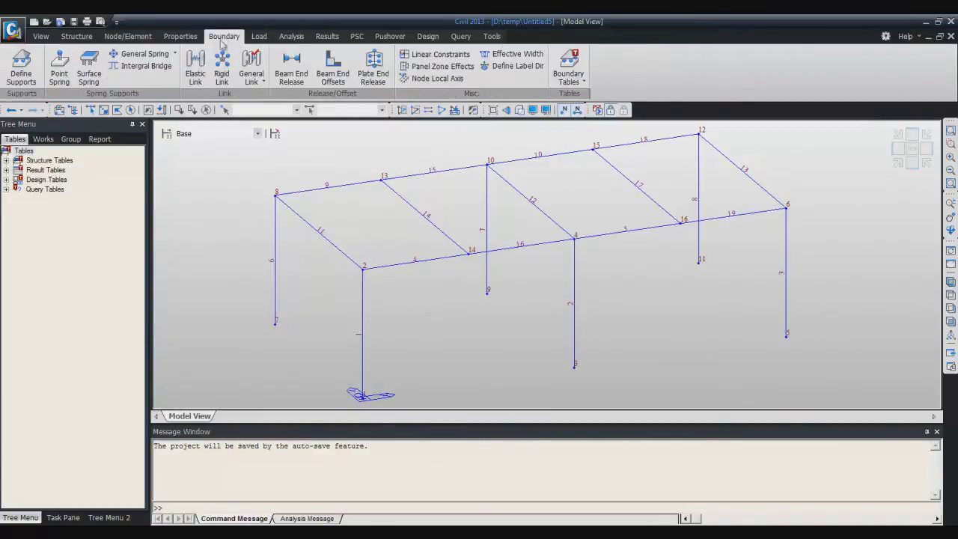
Step: Open Define Supports and select the roof members on the XY plane at Z=12
click(21, 64)
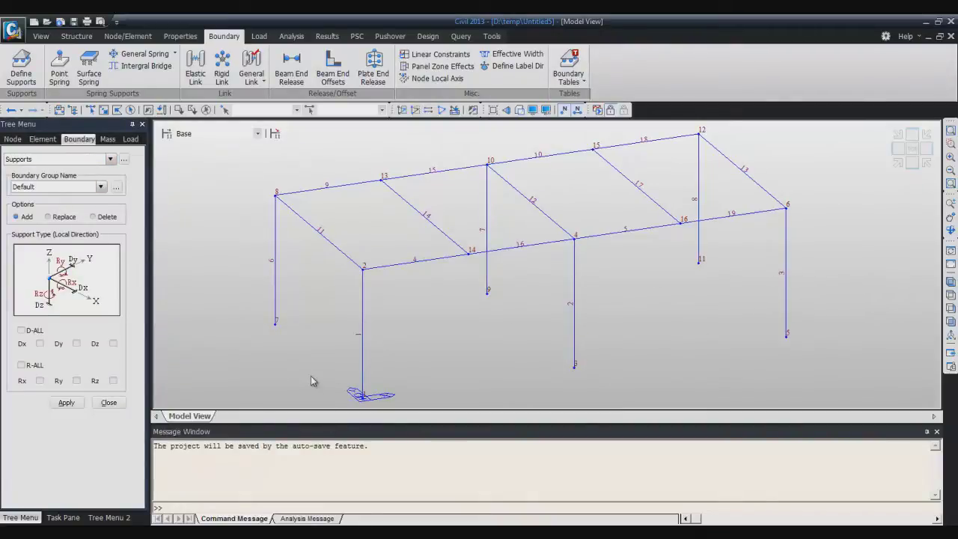
right_click(226, 285)
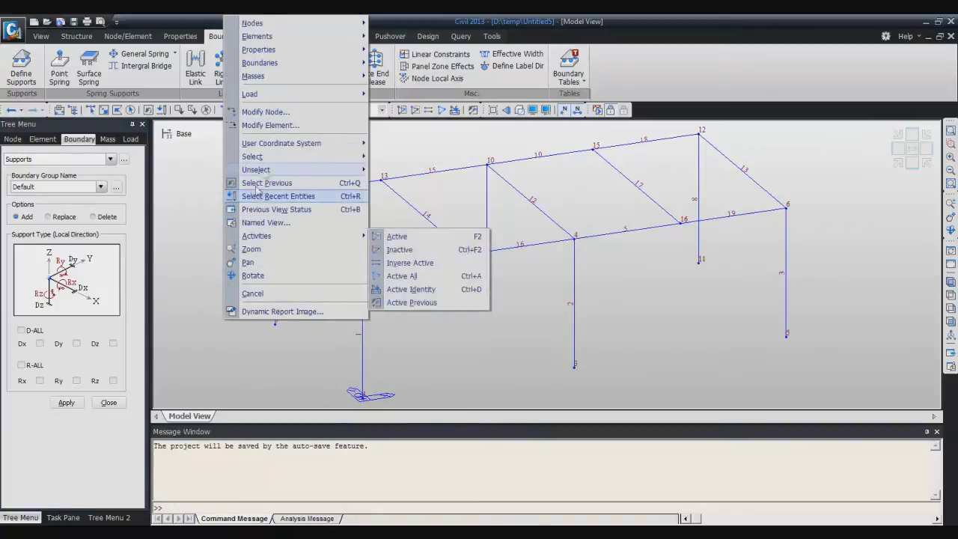
mouse_move(271, 161)
click(409, 223)
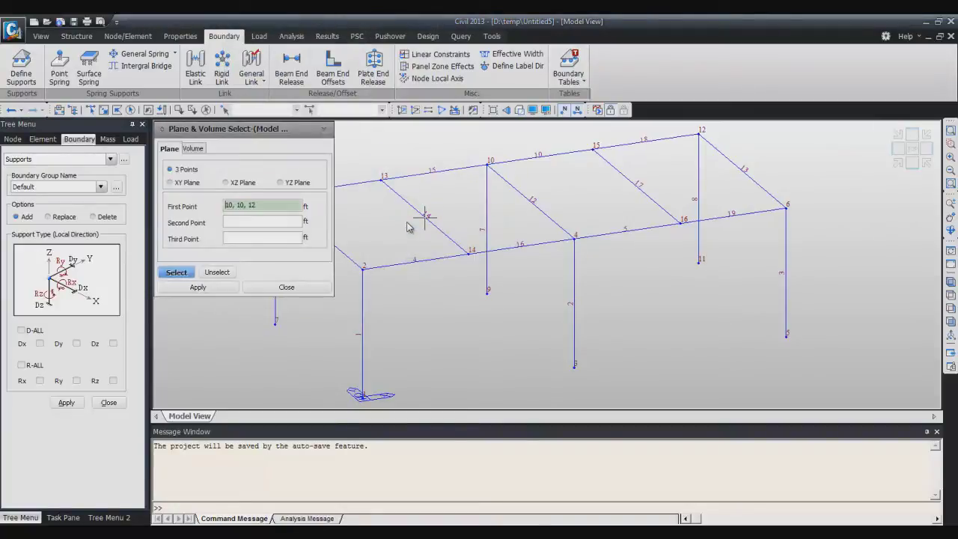
click(170, 183)
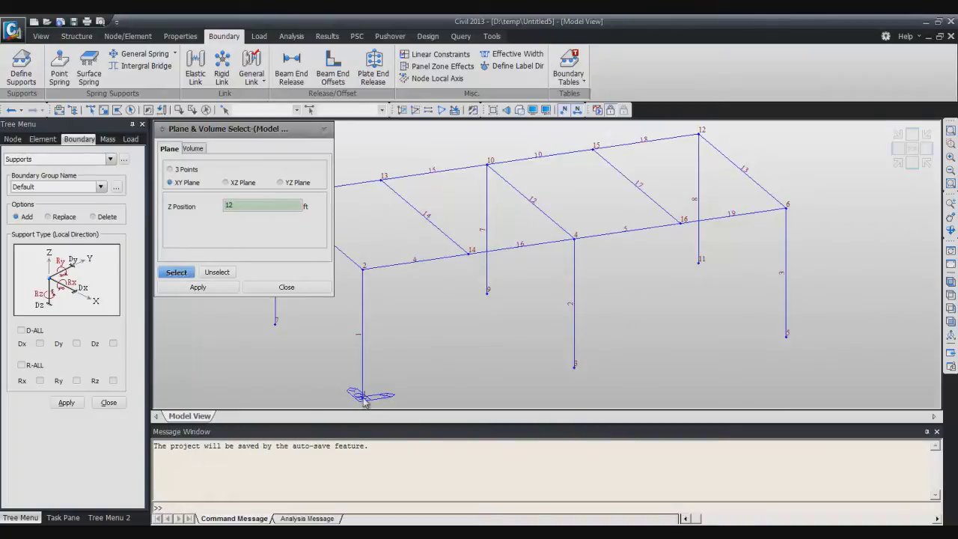
key(Return)
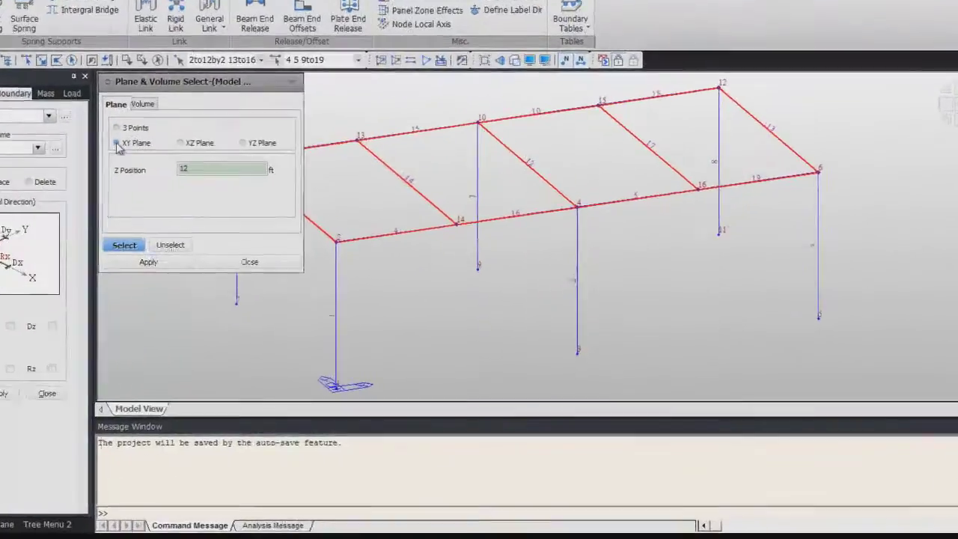
Step: Reset the plane tool to three points, close it and unselect everything
click(117, 128)
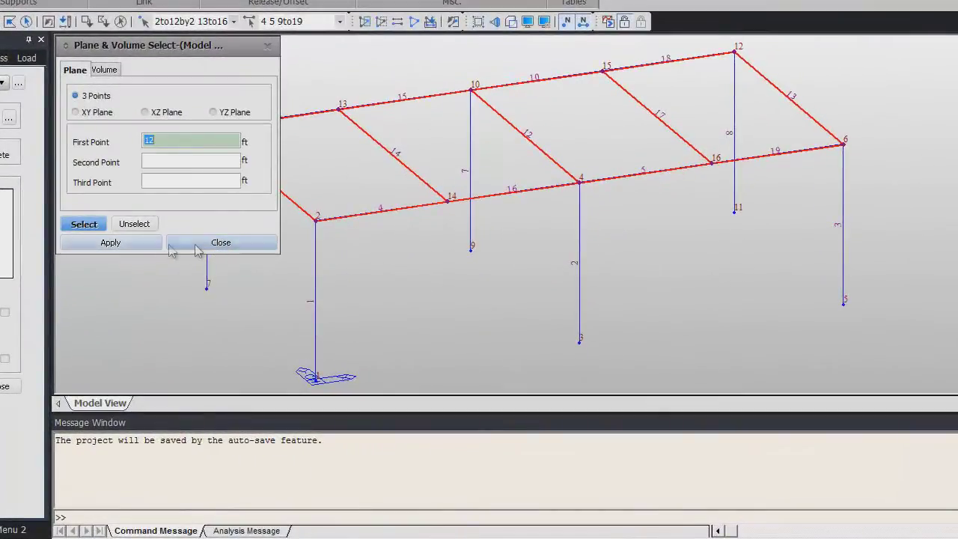
click(199, 244)
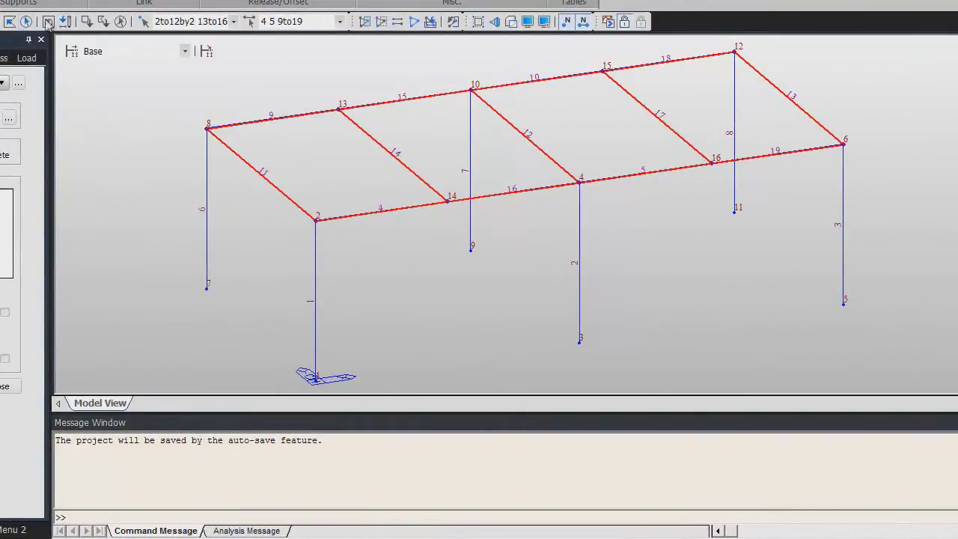
click(120, 22)
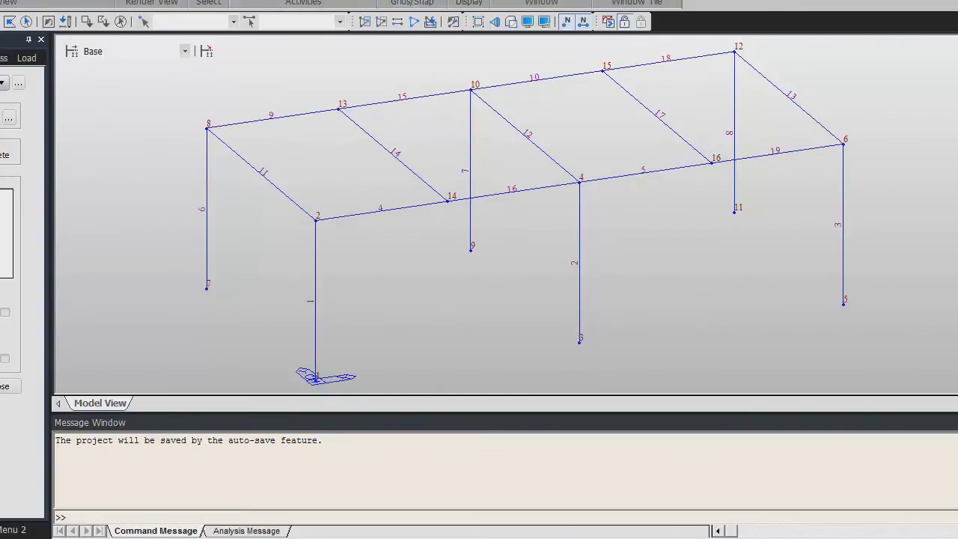
Step: With a Node filter, select the six base nodes on the XY plane at Z=0 and tick D-ALL
click(389, 3)
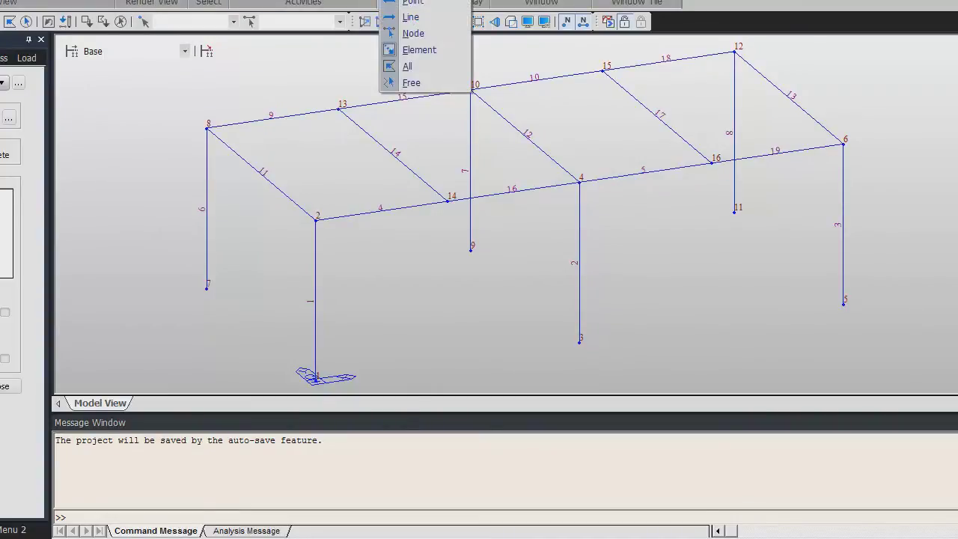
click(436, 34)
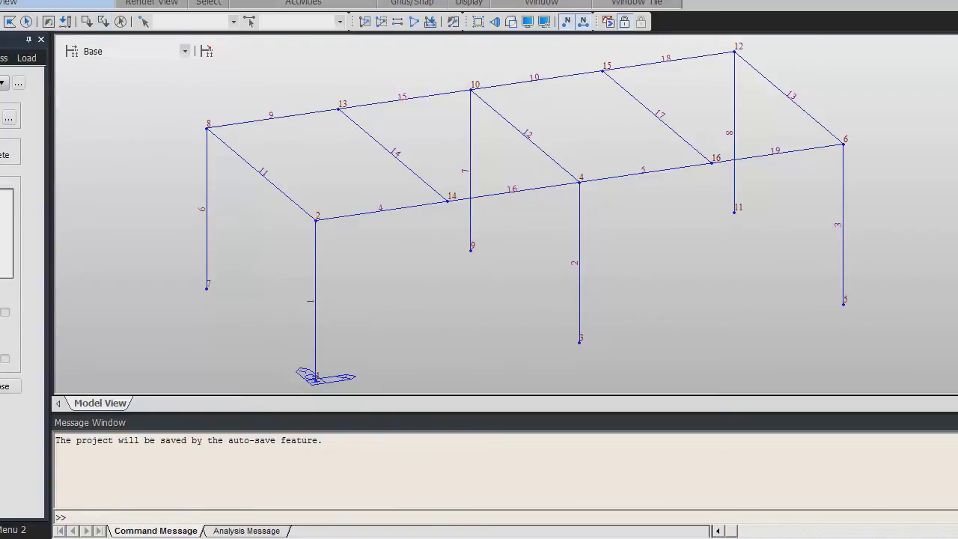
right_click(112, 190)
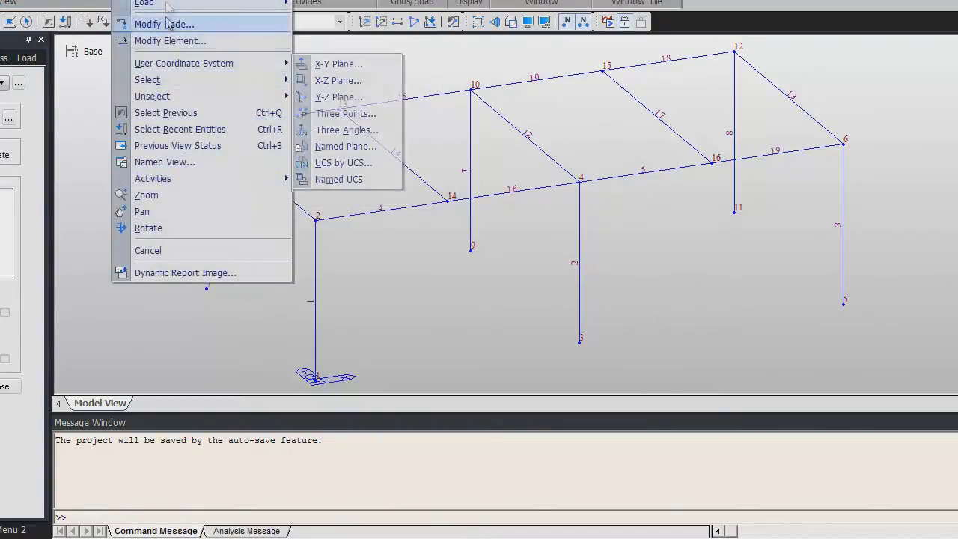
mouse_move(194, 80)
click(378, 173)
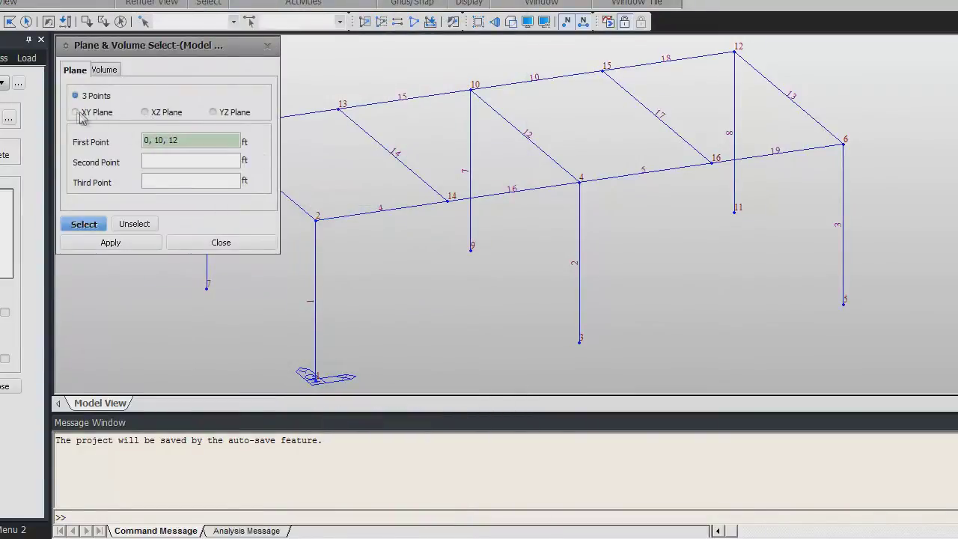
click(78, 113)
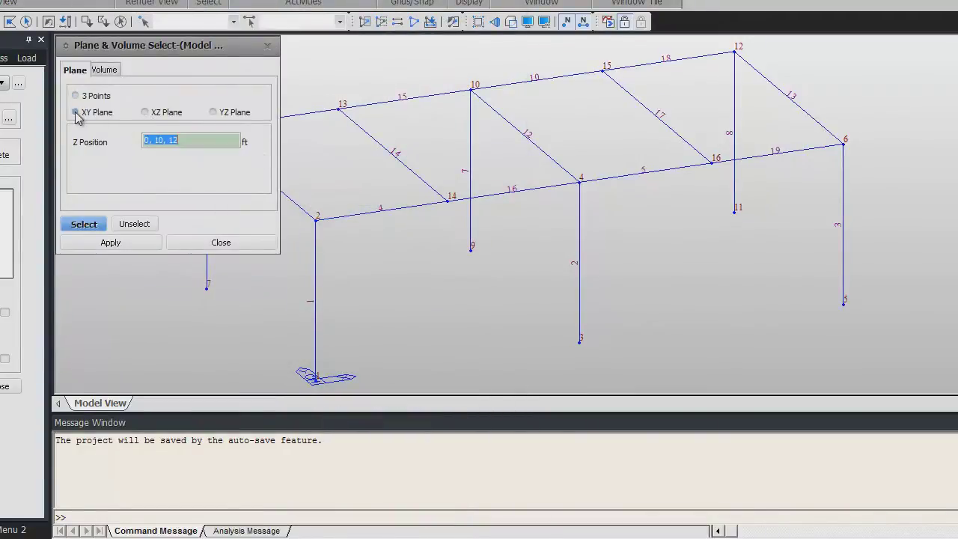
click(205, 291)
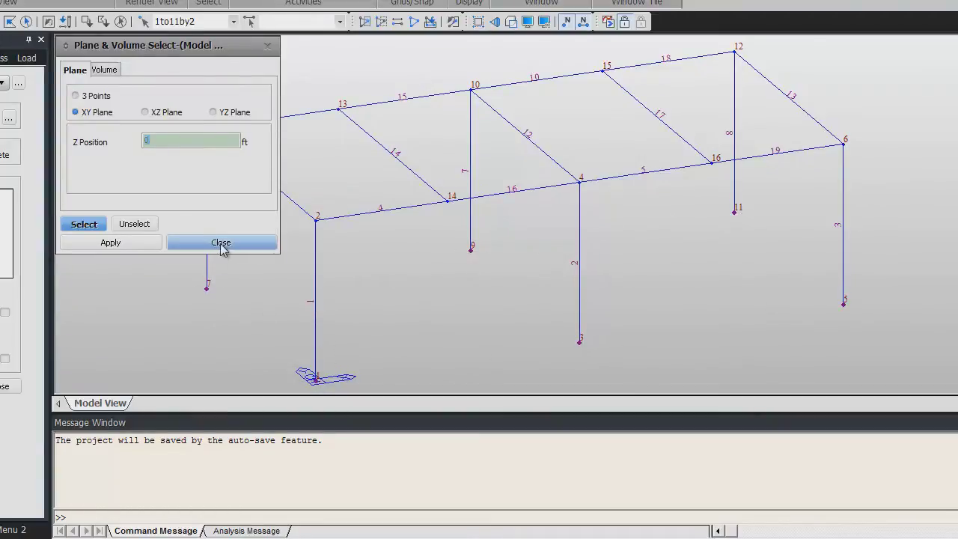
click(193, 246)
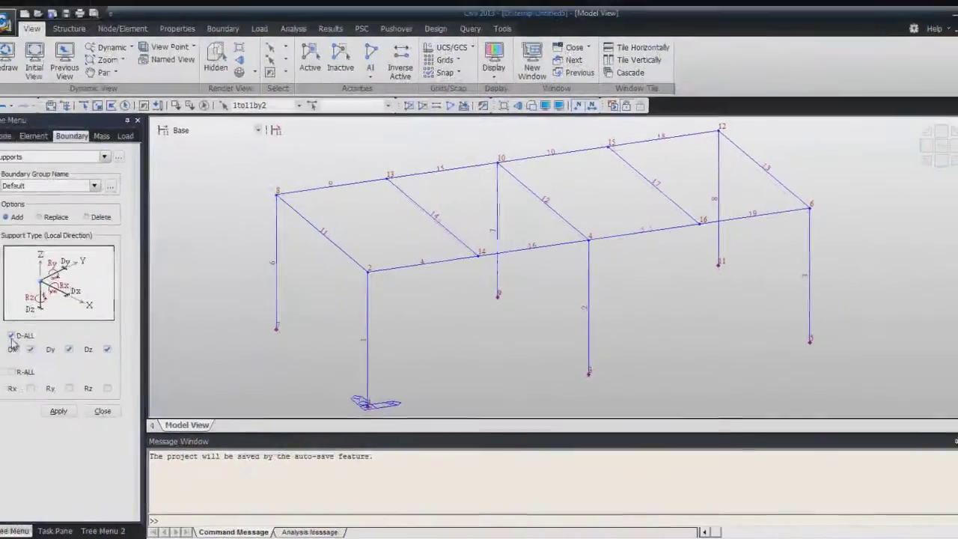
click(22, 339)
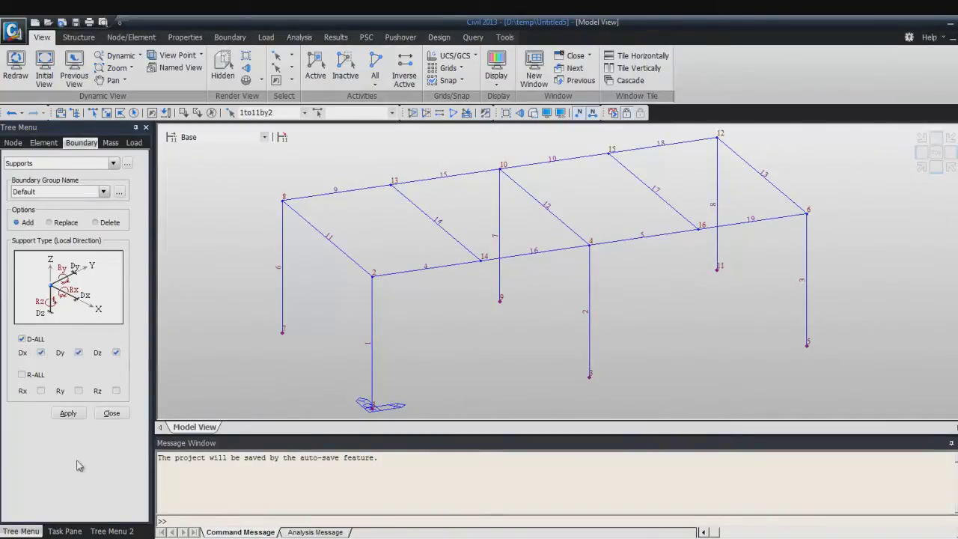
Step: Apply the Dx/Dy/Dz supports to the six base nodes and close the Supports form
click(68, 414)
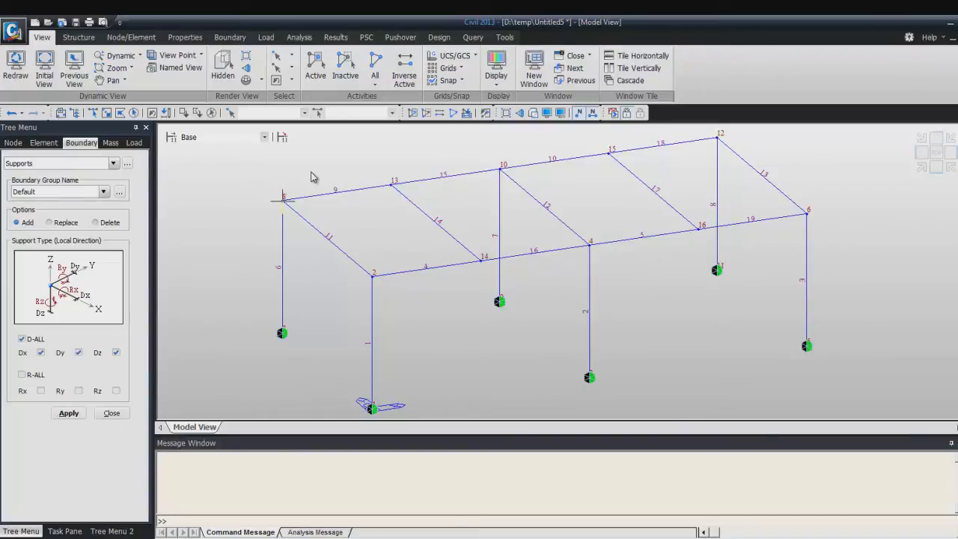
mouse_move(313, 177)
click(111, 414)
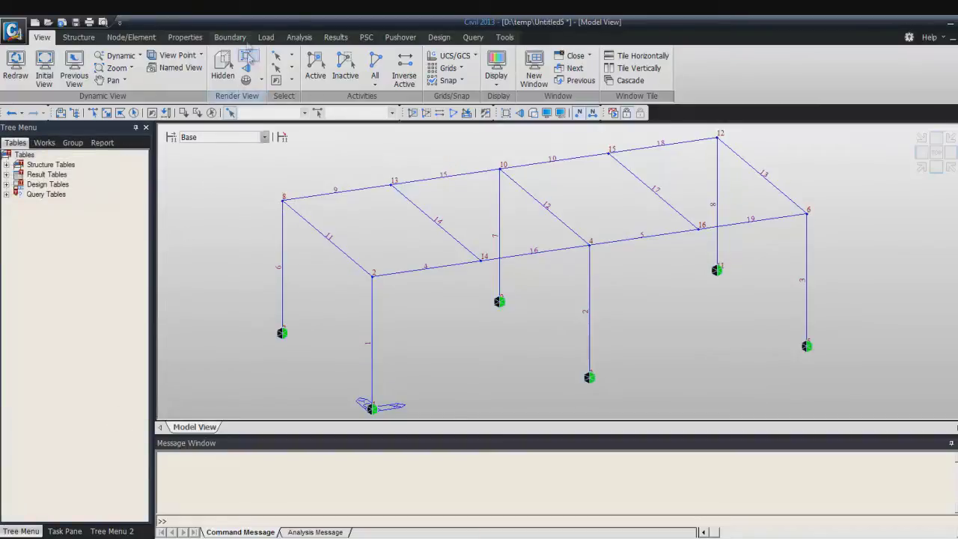
Step: Open Static Load Cases and enter a new case DL of type Dead Load (D)
click(266, 38)
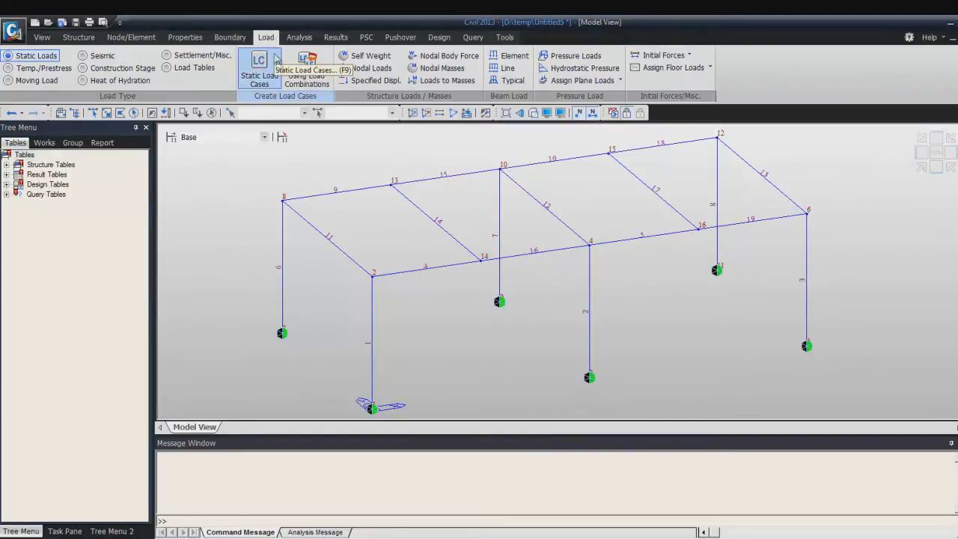
click(276, 60)
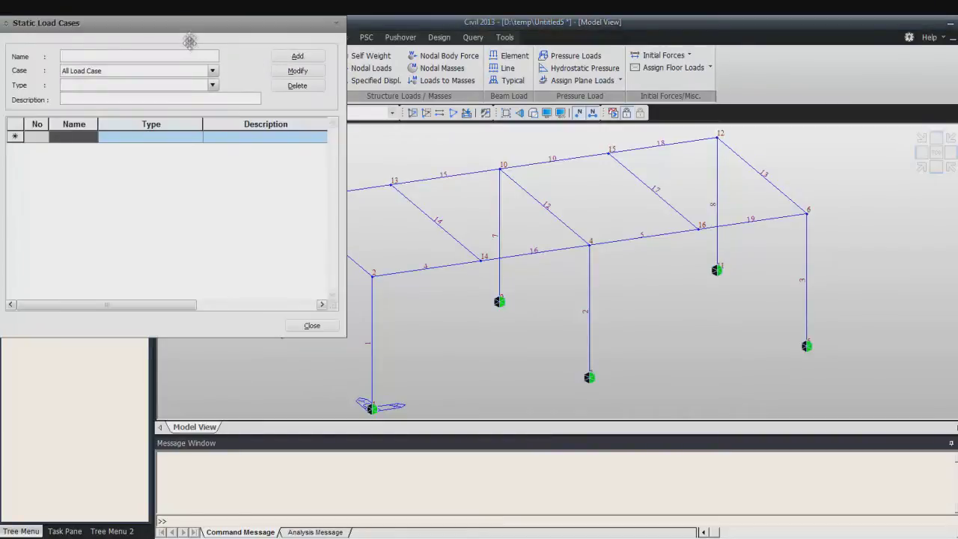
drag(209, 23, 281, 80)
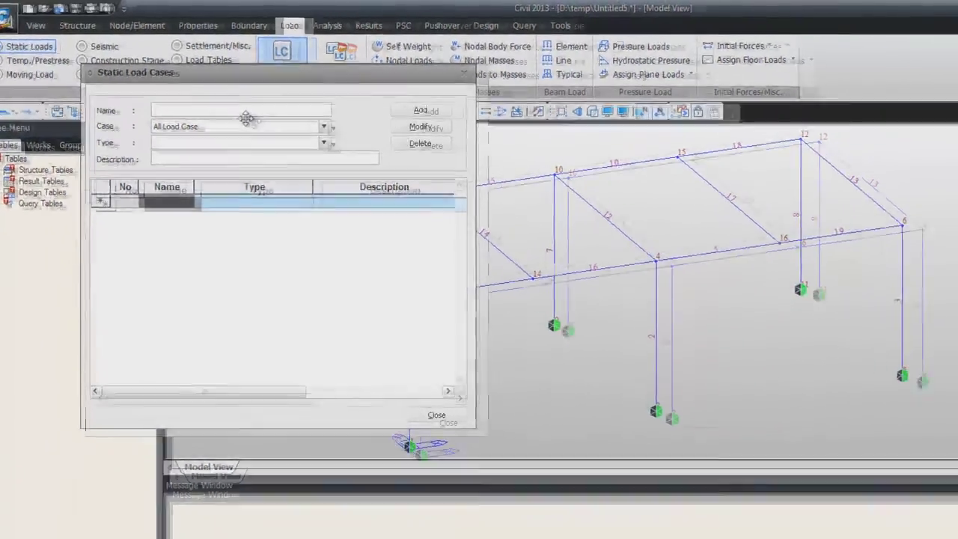
text(DL)
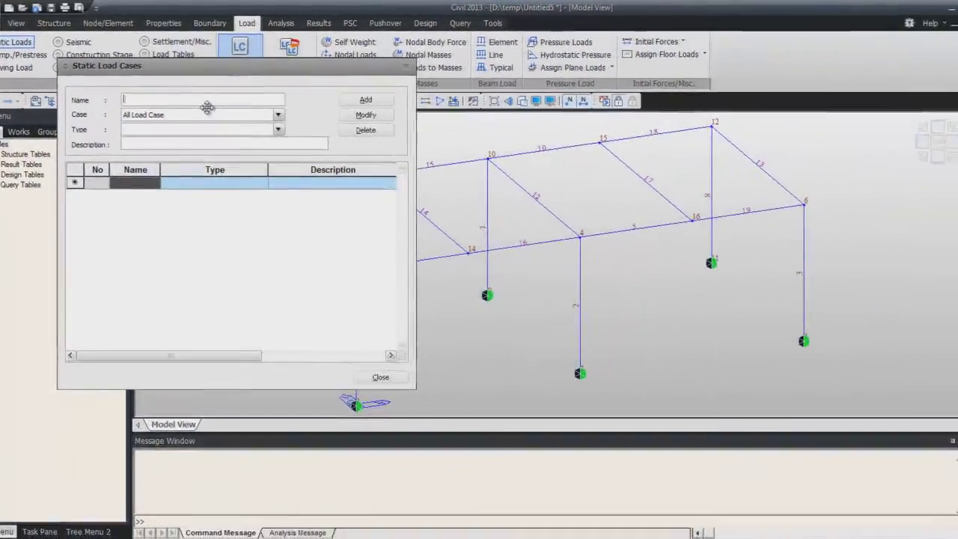
click(278, 129)
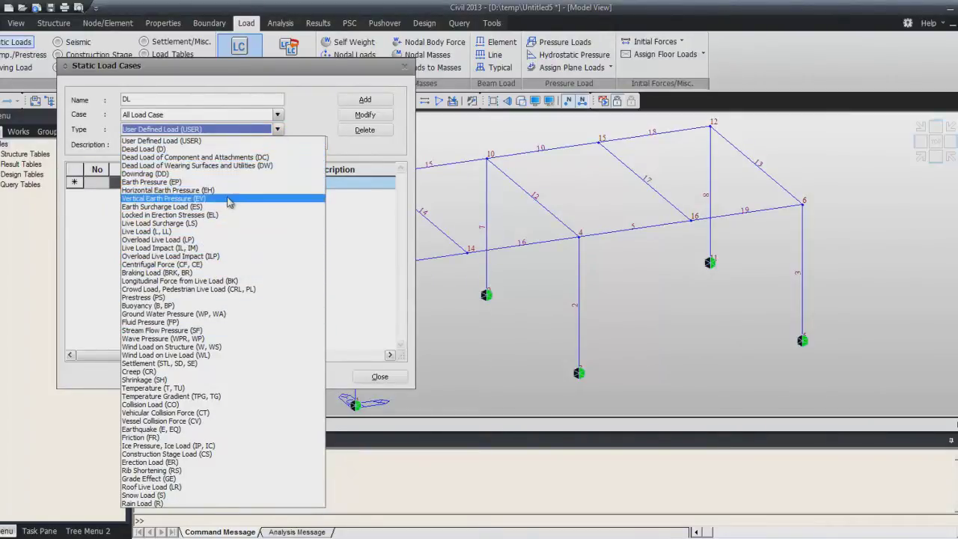
click(222, 149)
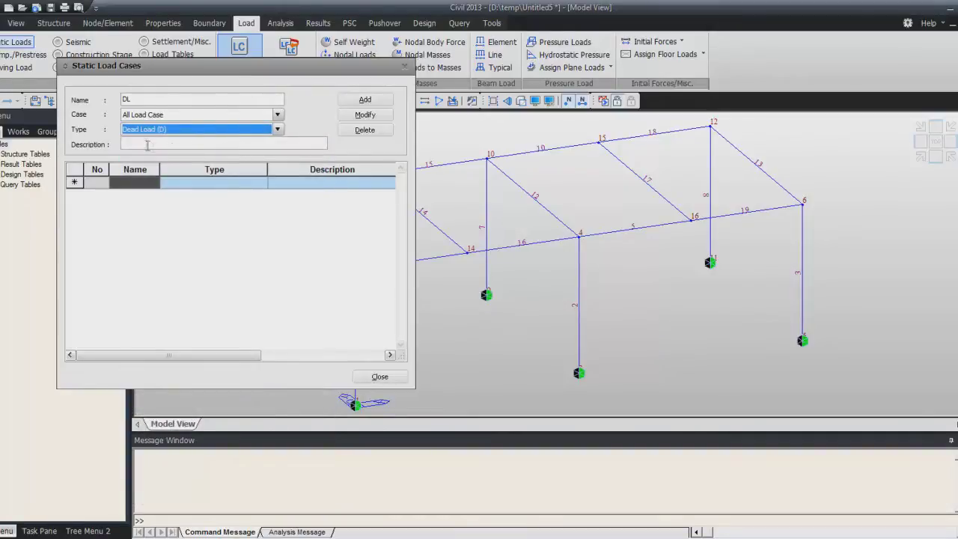
Step: Add the DL dead load case and the LL Live Load case
click(369, 101)
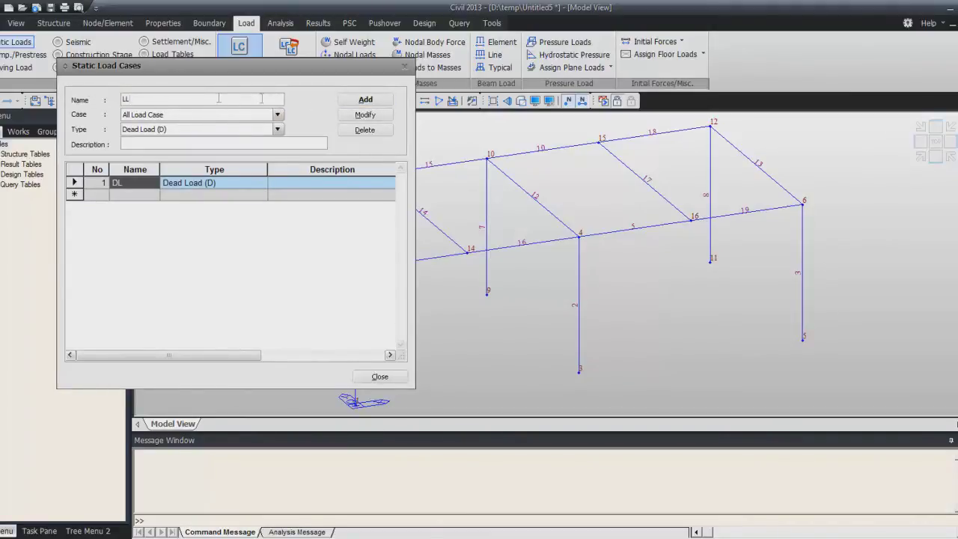
click(277, 128)
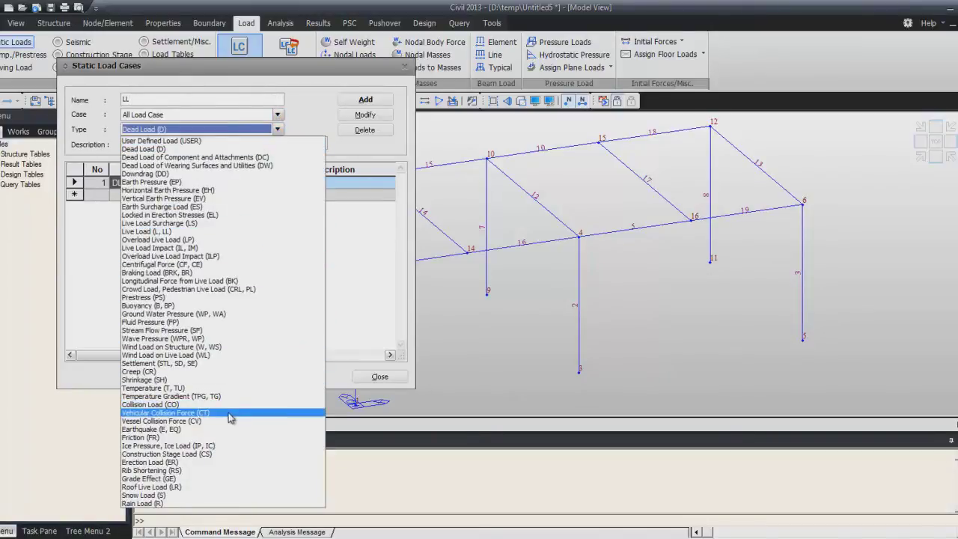
click(201, 231)
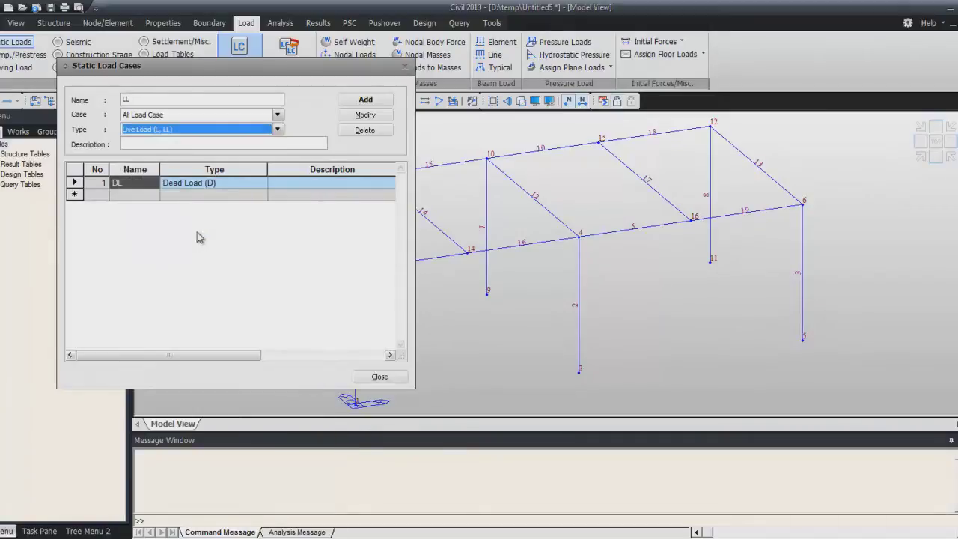
click(366, 100)
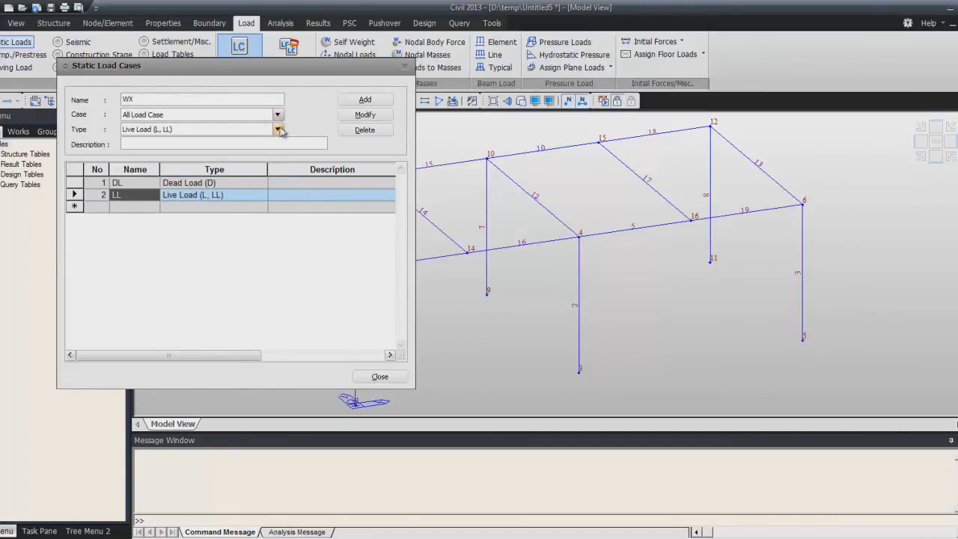
Step: Add wind cases WX ('Wind load in X dir') and WY with Y-direction description, then close
click(277, 130)
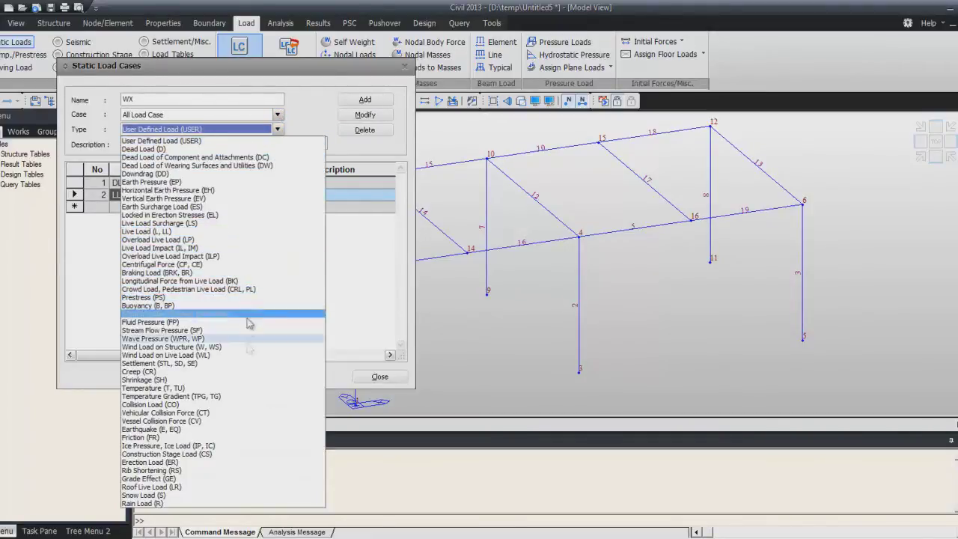
click(201, 347)
click(166, 143)
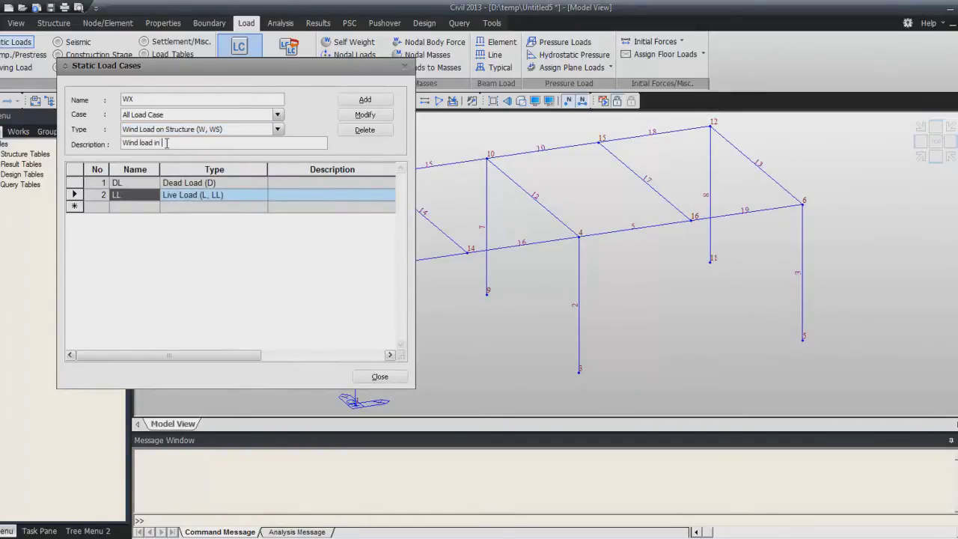
text(Wind load in X dir)
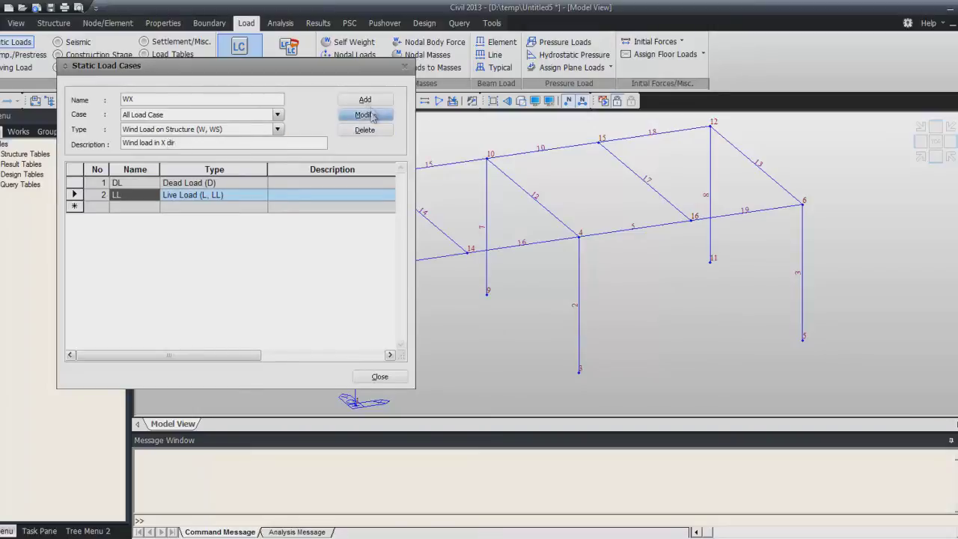
click(365, 100)
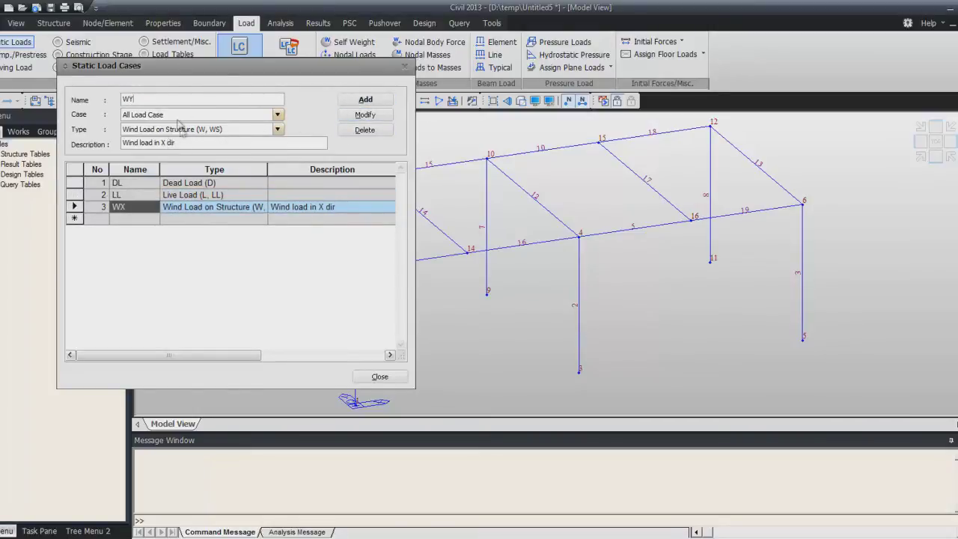
click(164, 141)
click(365, 100)
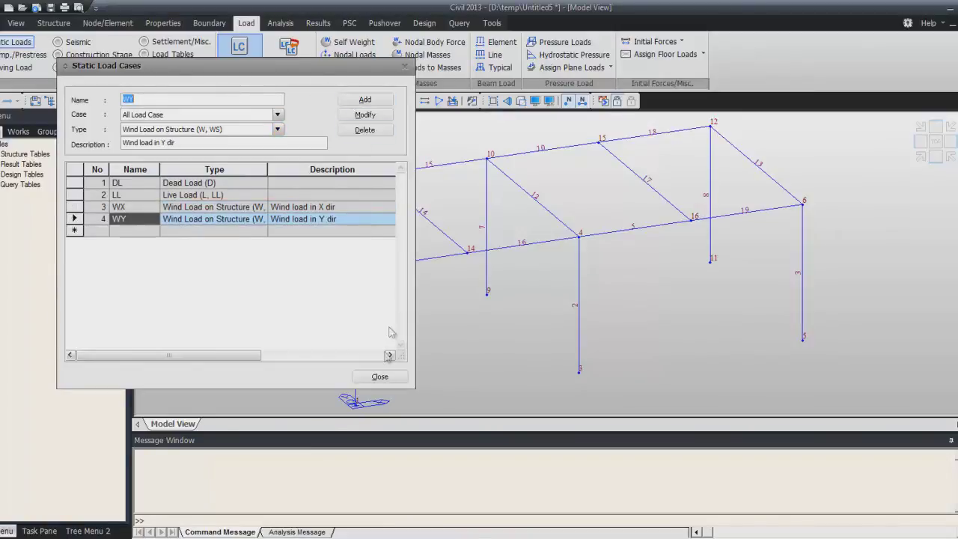
click(385, 381)
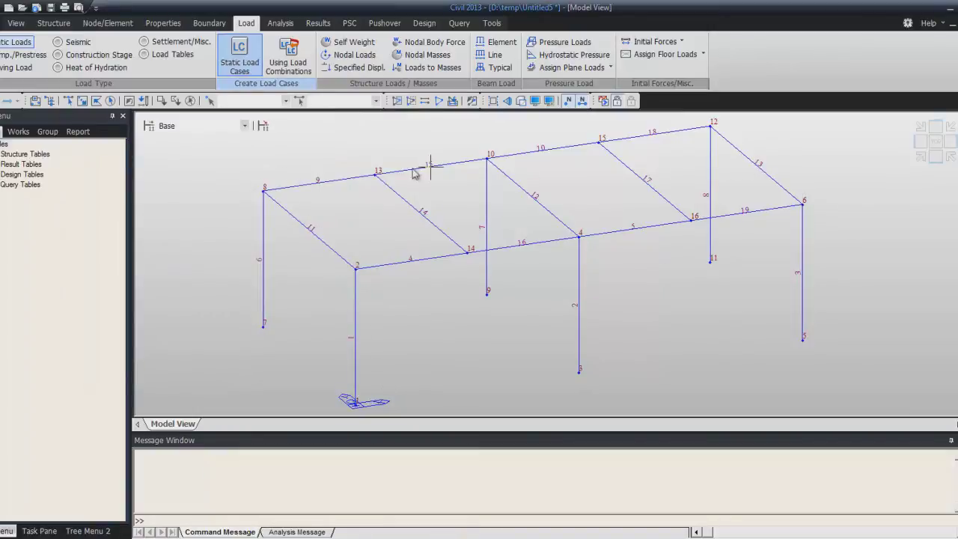
Step: Add a self-weight load to case DL with Z factor -1
click(355, 43)
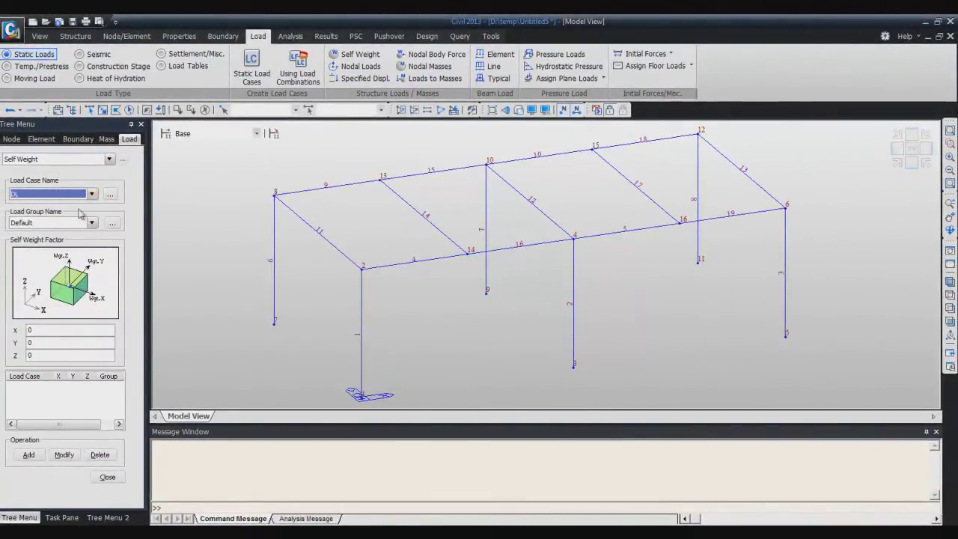
click(37, 355)
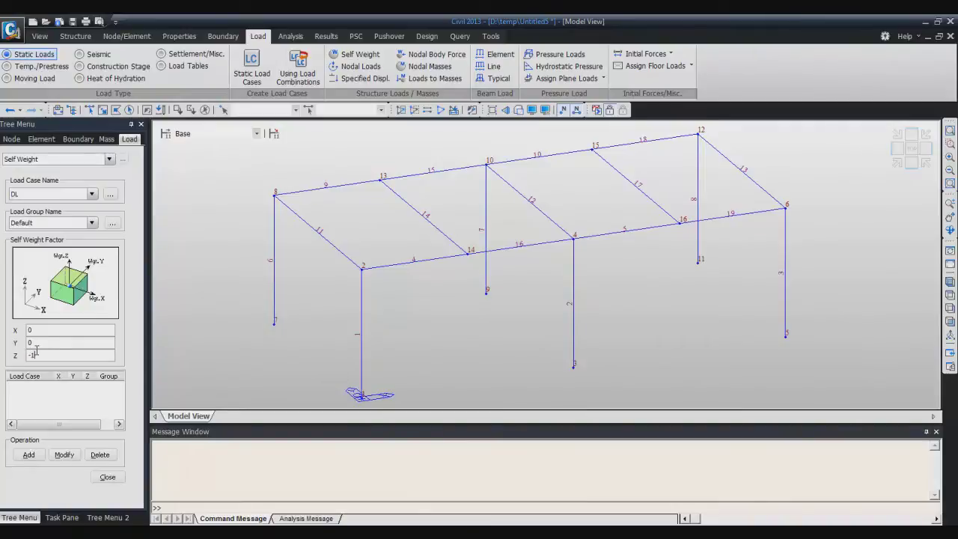
click(34, 453)
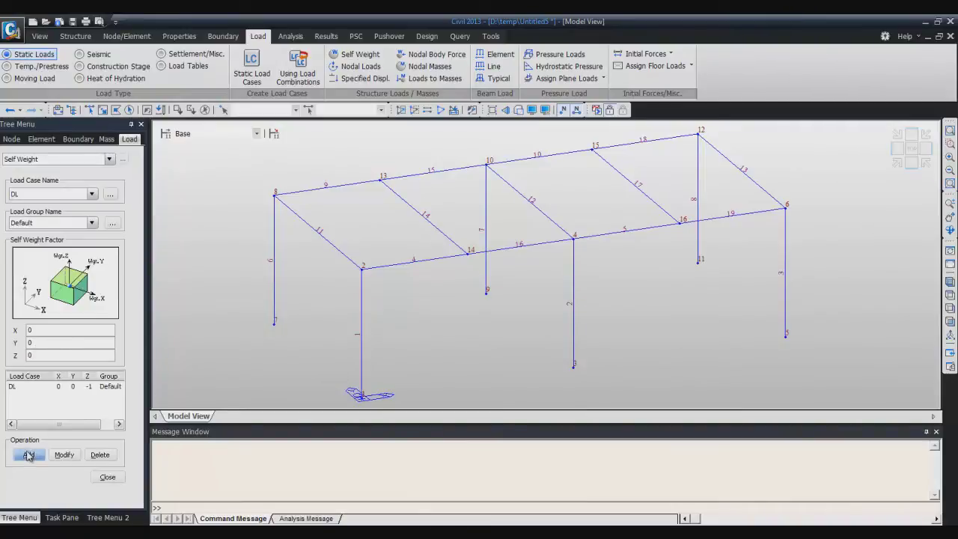
click(108, 478)
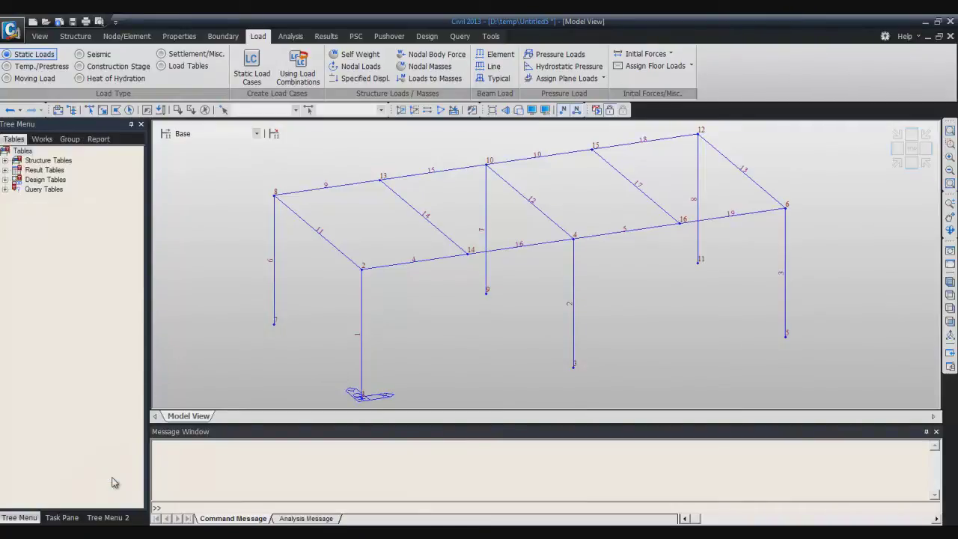
Step: Open Assign Floor Loads and the Floor Load Type form, beginning the new type name
click(655, 67)
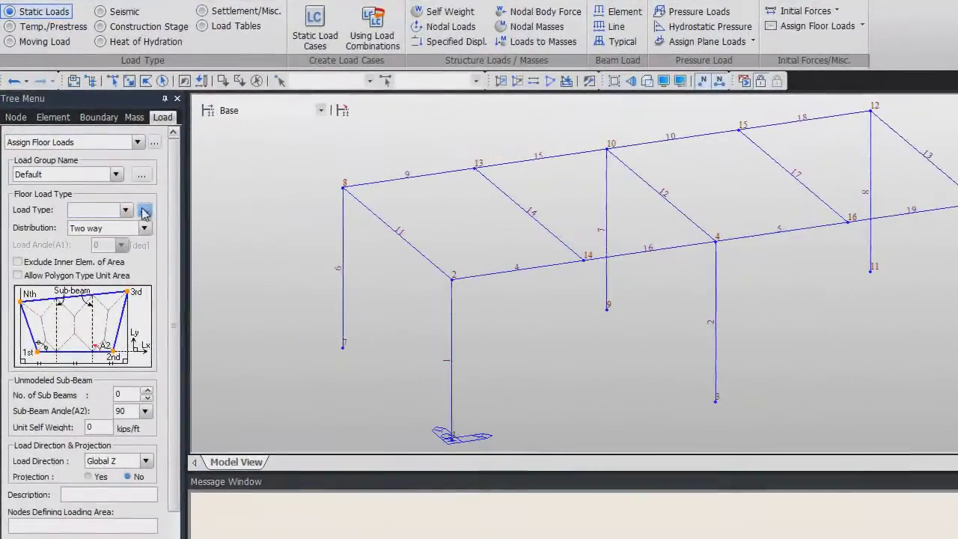
click(114, 213)
click(97, 51)
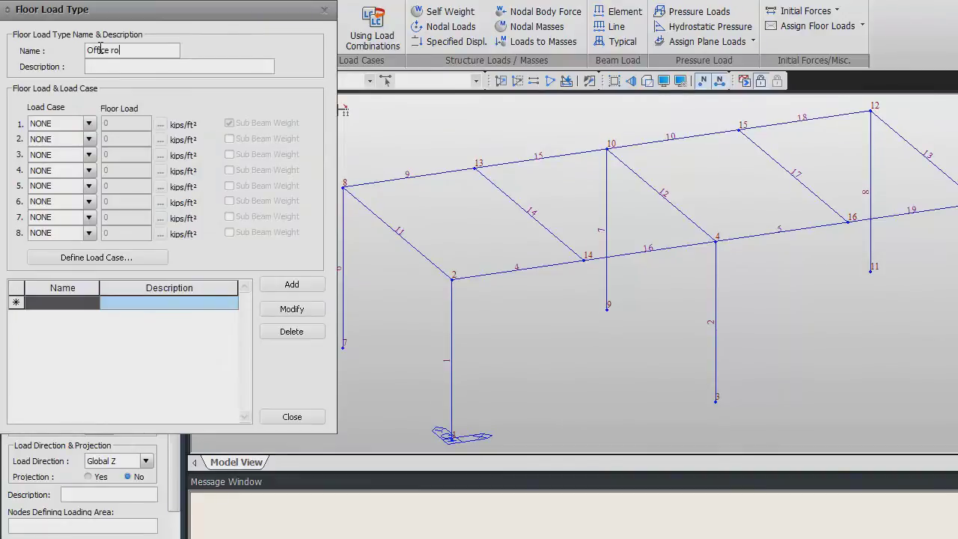
Step: Add floor load type 'Office room' for the 2nd floor with DL -0.1 and LL -0.05 kips/ft²
click(98, 64)
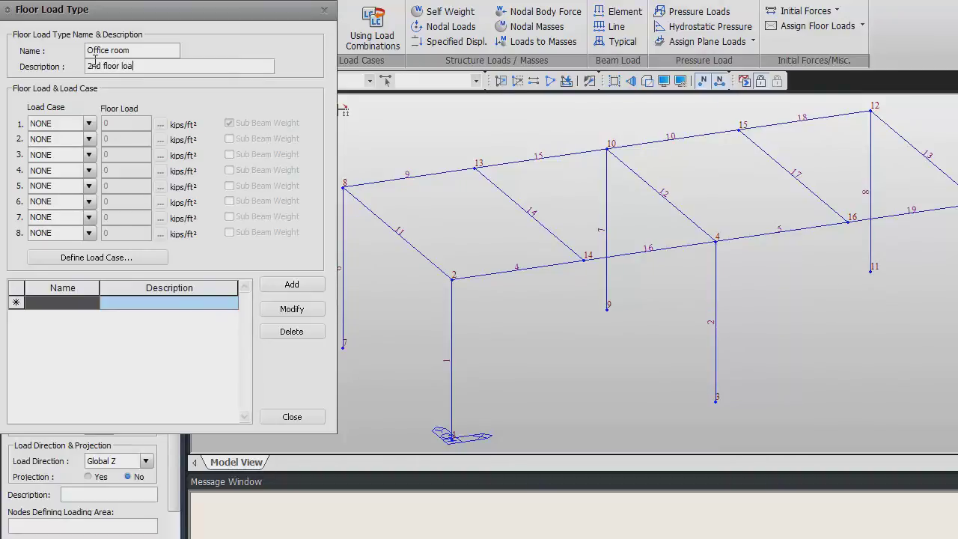
click(88, 123)
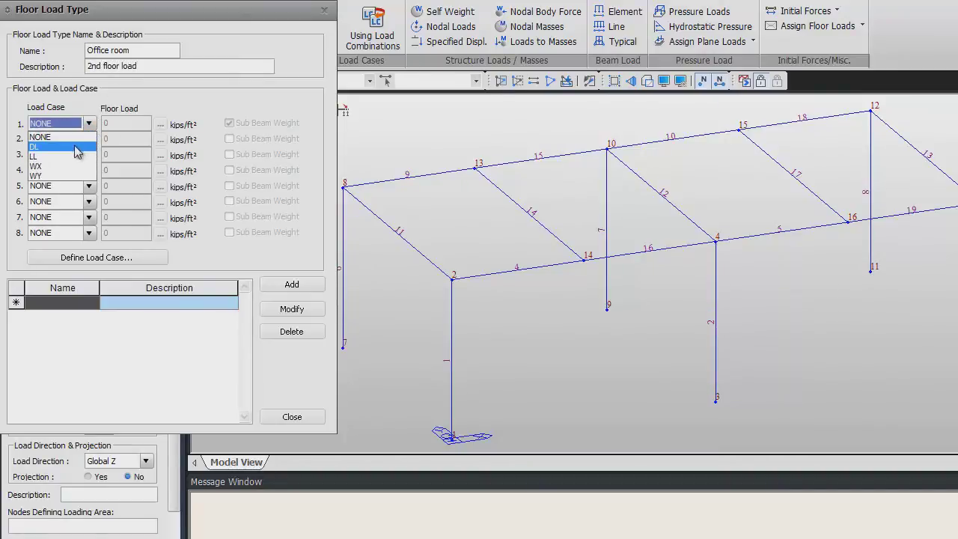
click(71, 143)
click(113, 126)
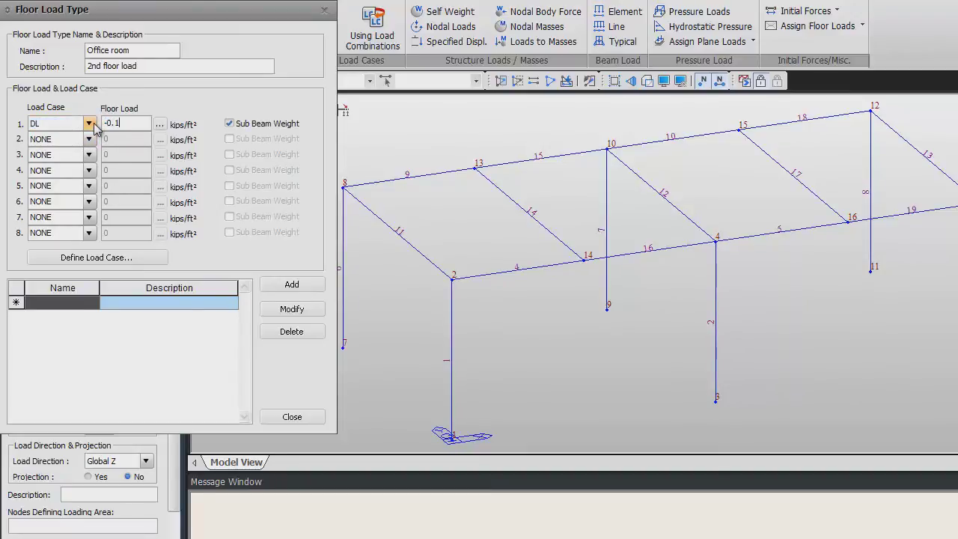
click(88, 140)
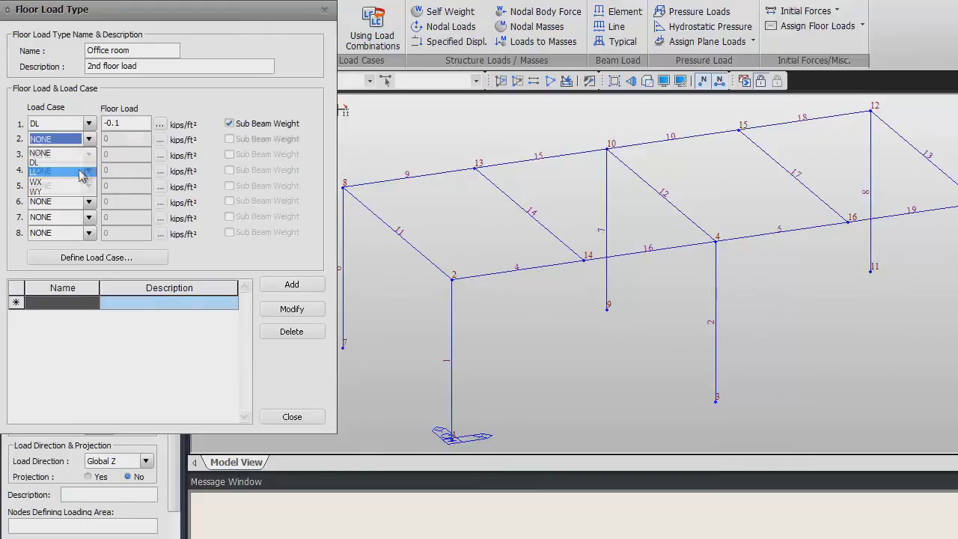
click(83, 171)
click(107, 138)
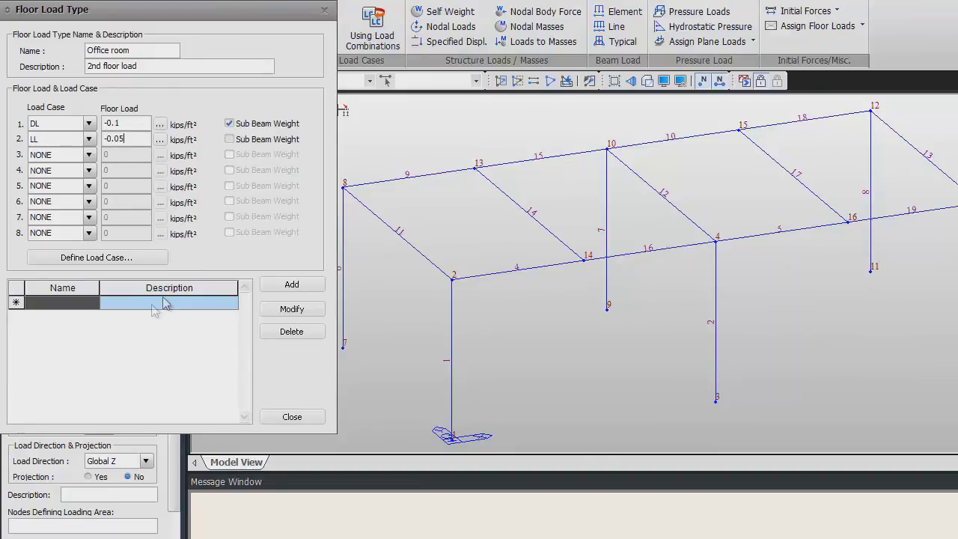
click(291, 285)
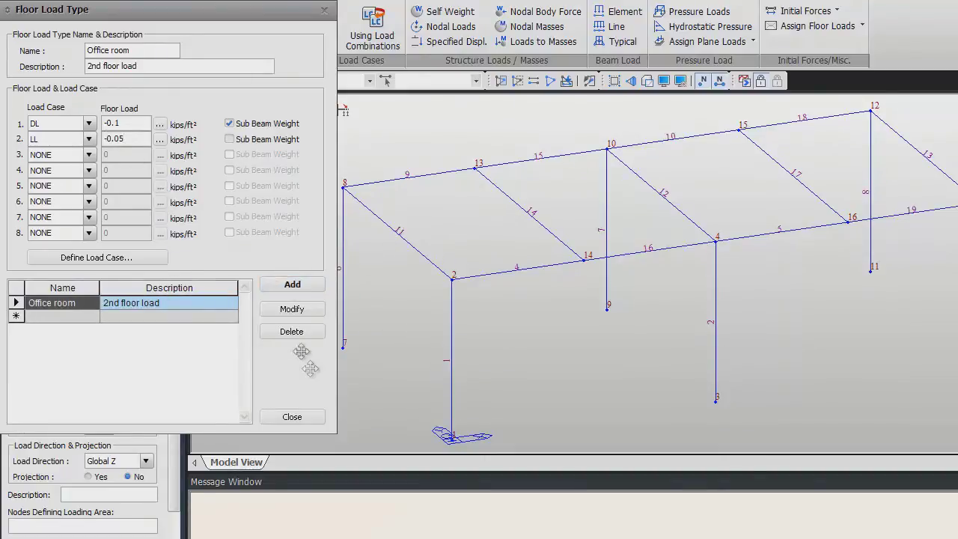
click(292, 416)
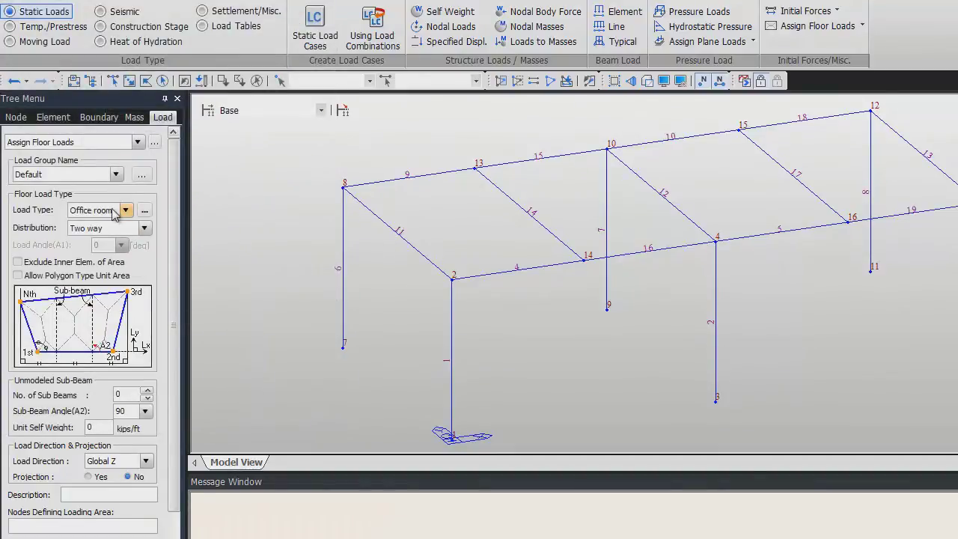
Step: Assign the two-way Office room load to the area through nodes 2, 6, 12, 8 and back to 2
scroll(174, 268, down, 2)
scroll(175, 268, down, 2)
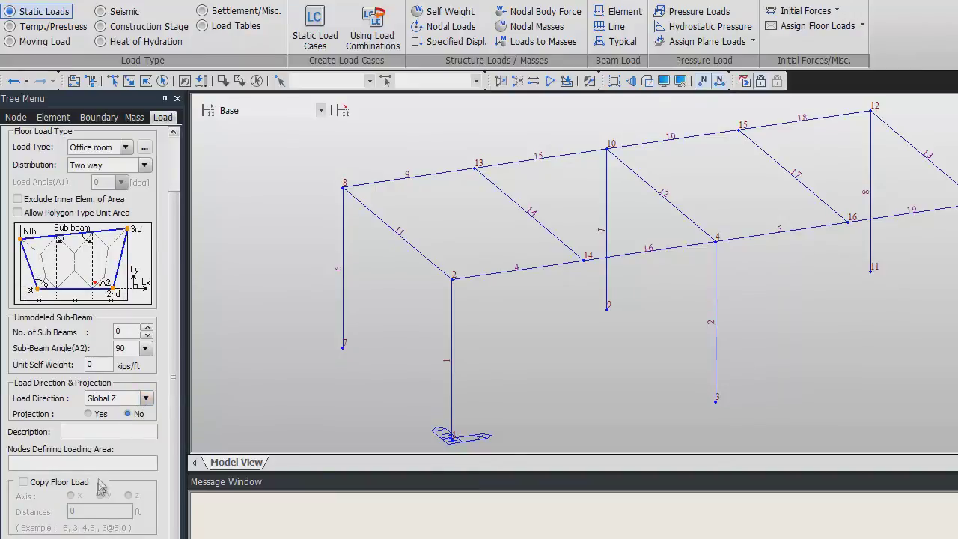
click(34, 463)
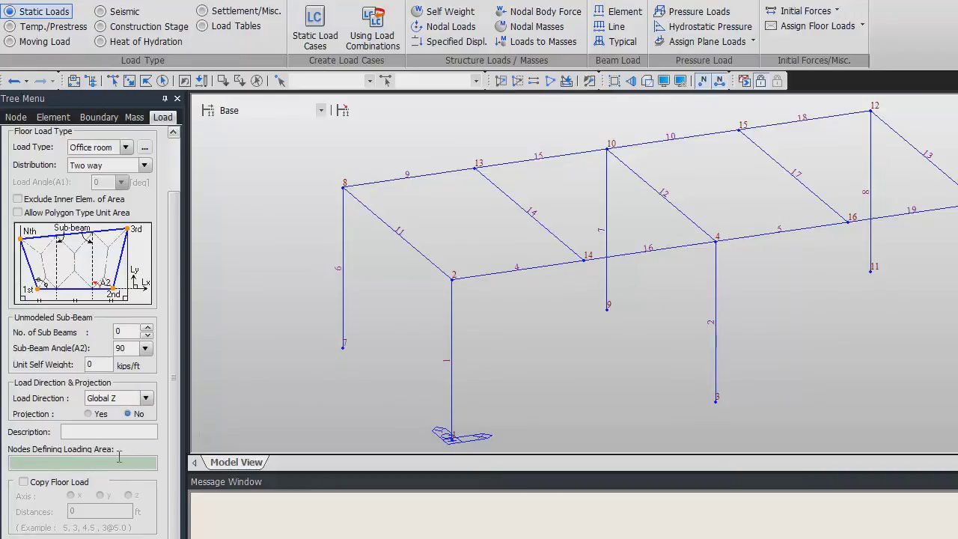
click(452, 279)
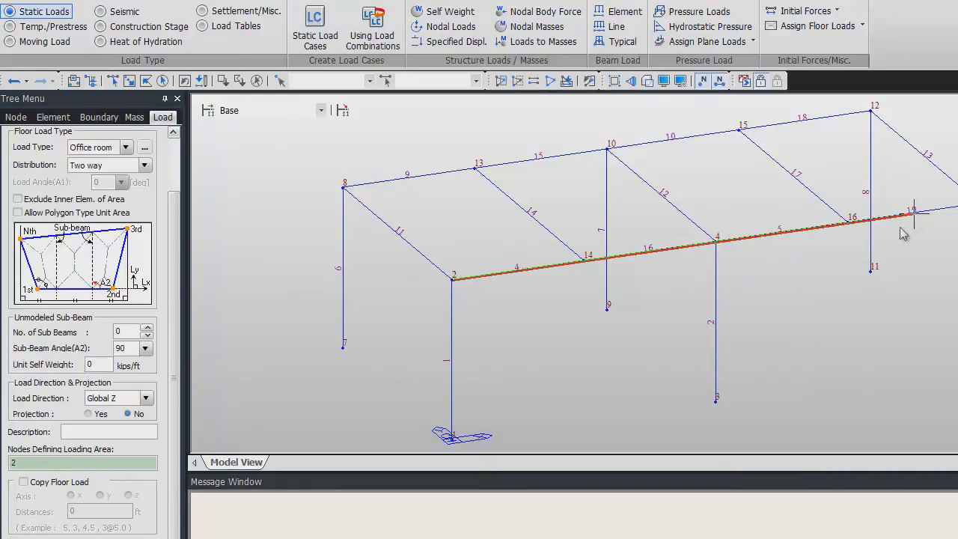
click(945, 208)
click(872, 112)
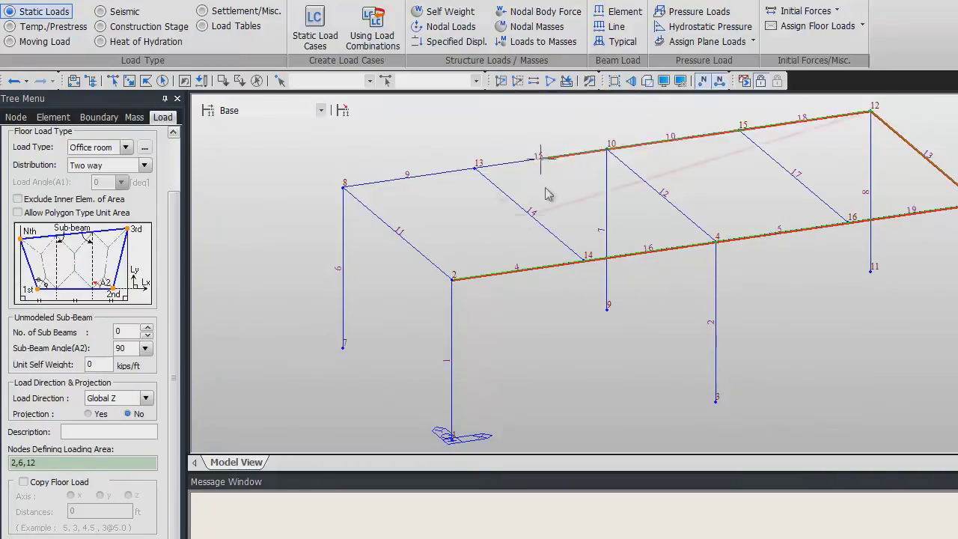
click(343, 185)
click(445, 277)
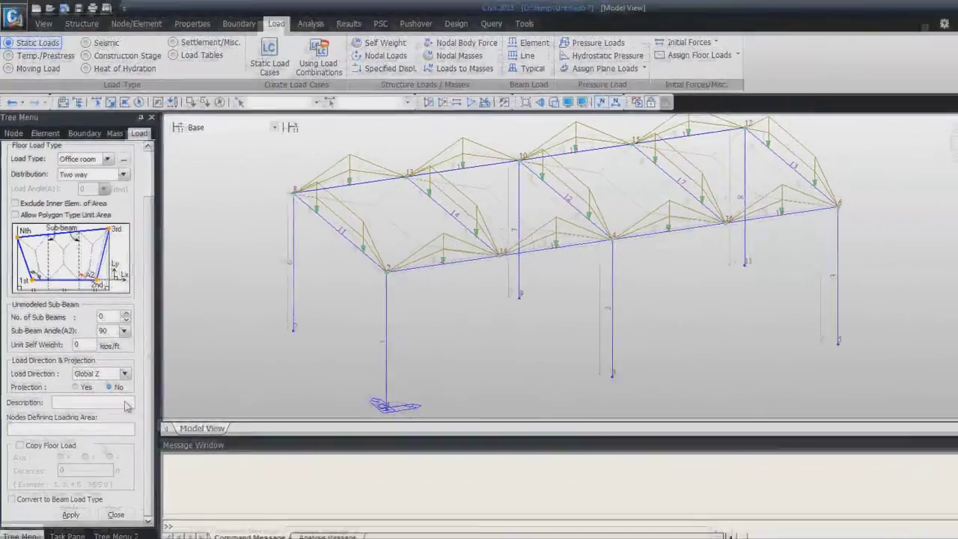
click(115, 514)
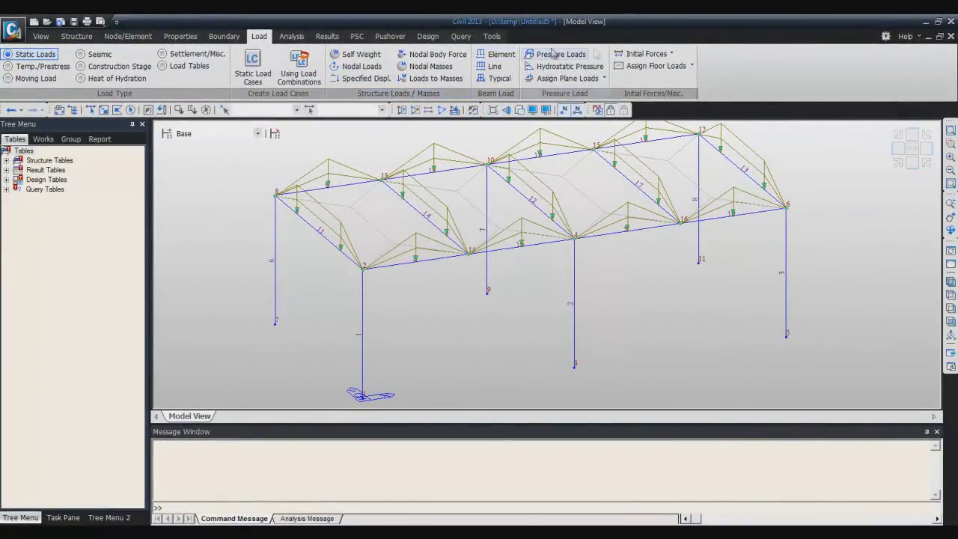
Step: Apply a 20 kip FX nodal load in the WX case to nodes 8 and 2
click(355, 69)
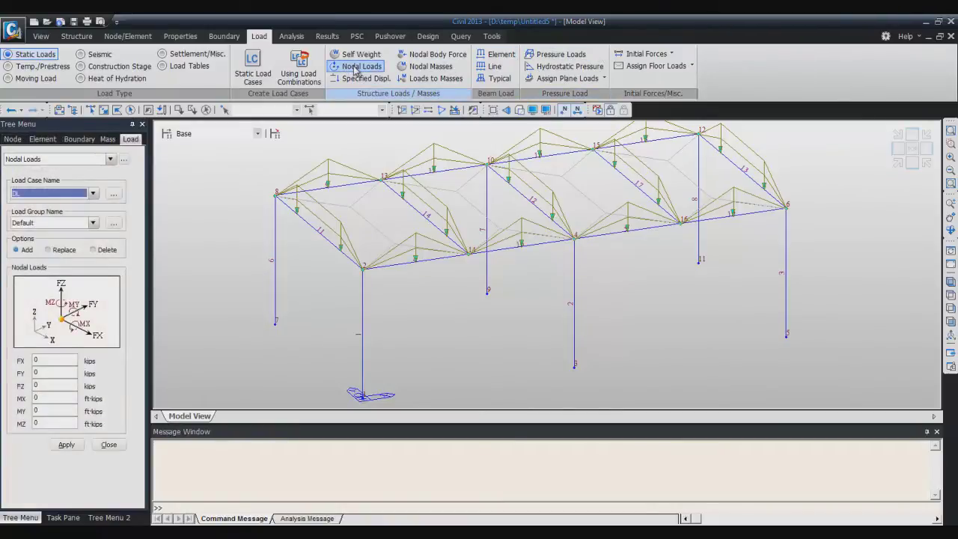
click(93, 194)
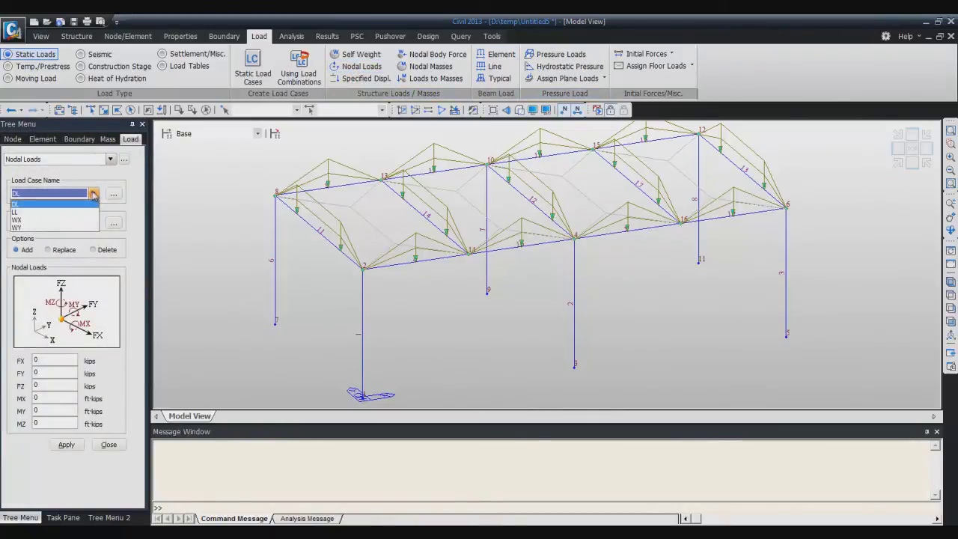
click(81, 211)
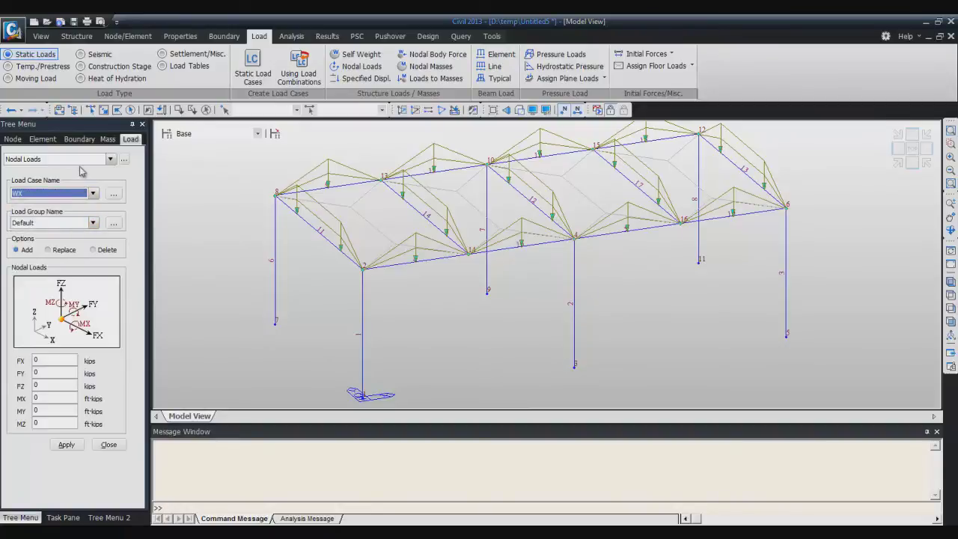
click(49, 360)
text(20)
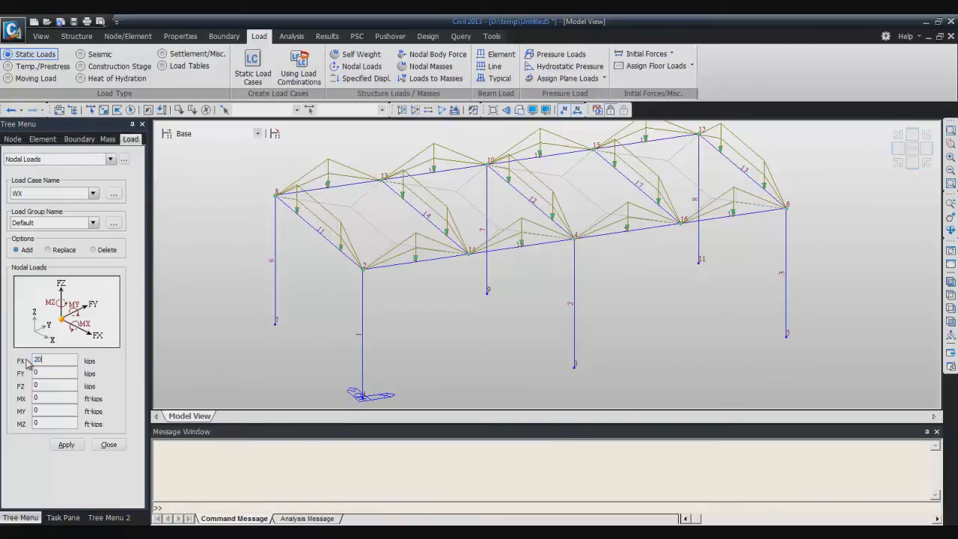
click(66, 445)
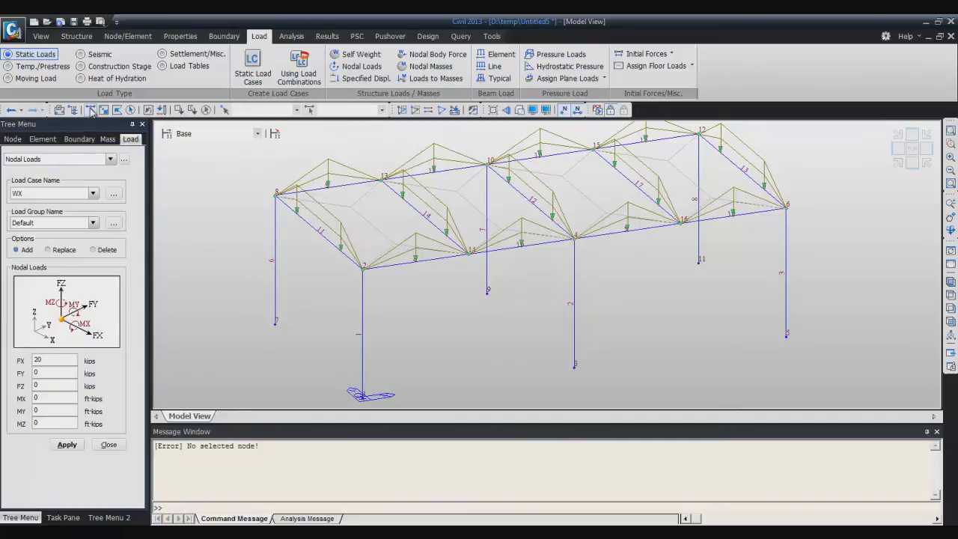
click(91, 110)
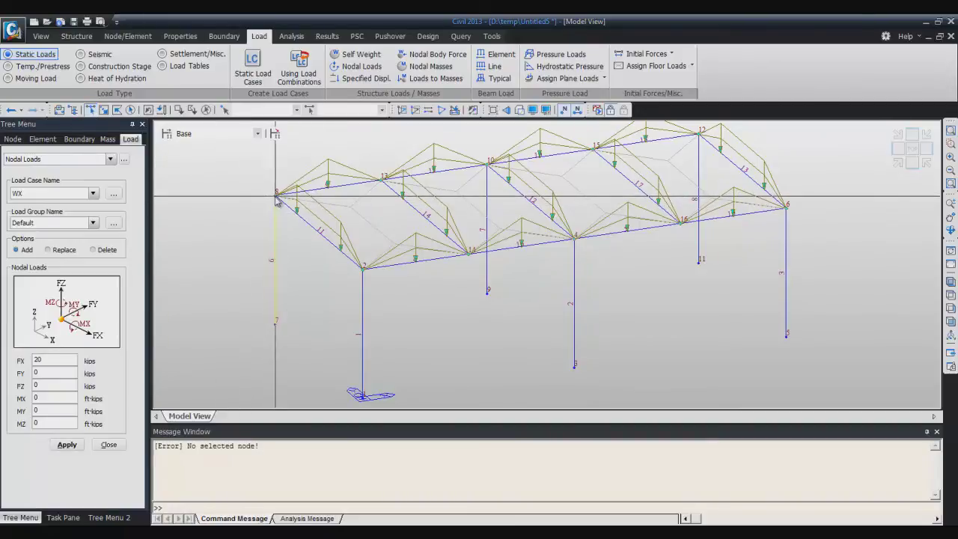
click(363, 268)
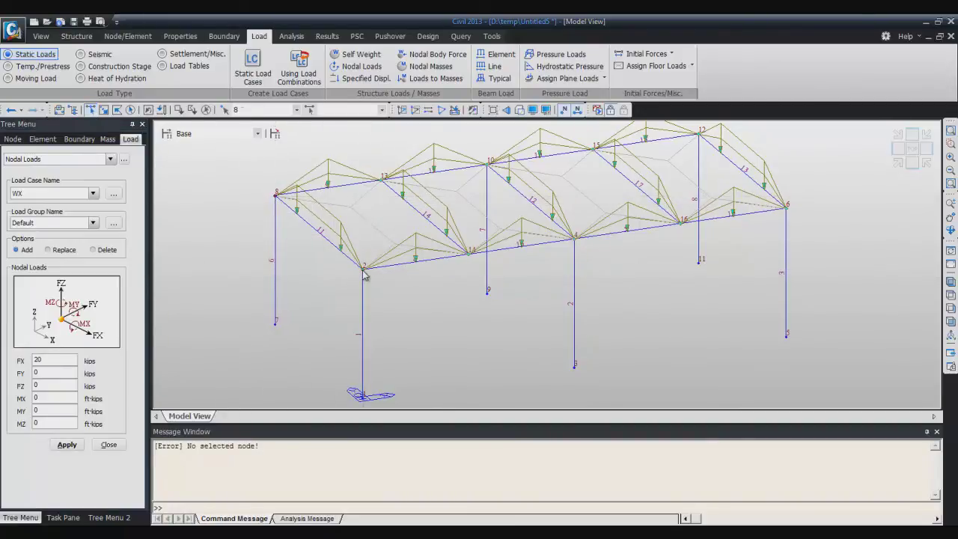
click(66, 445)
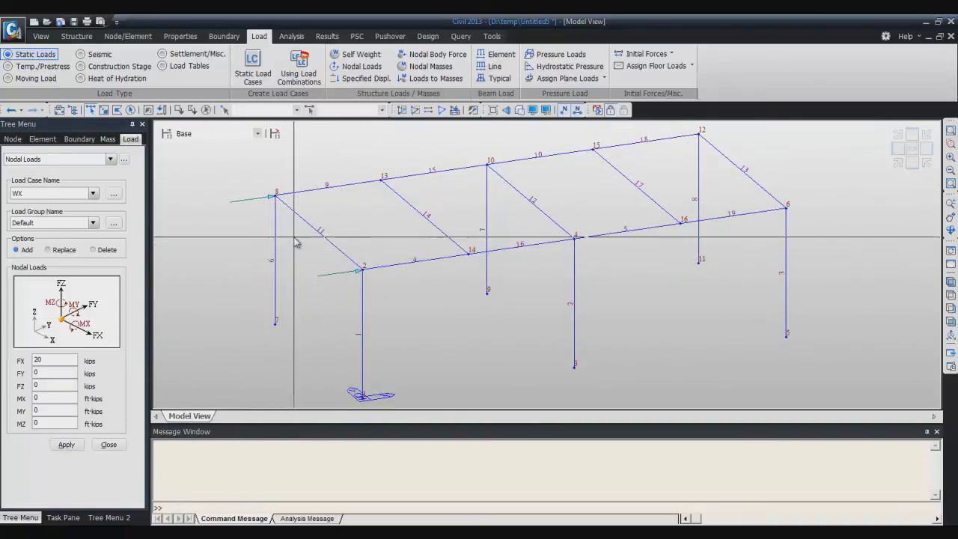
Step: Switch the load case to WY, close Nodal Loads, and start element beam loading
click(93, 193)
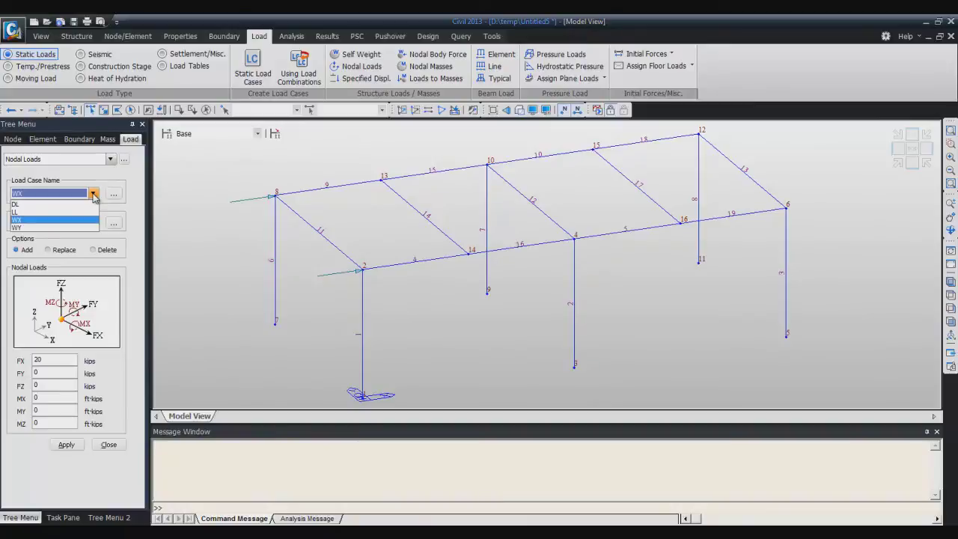
click(77, 228)
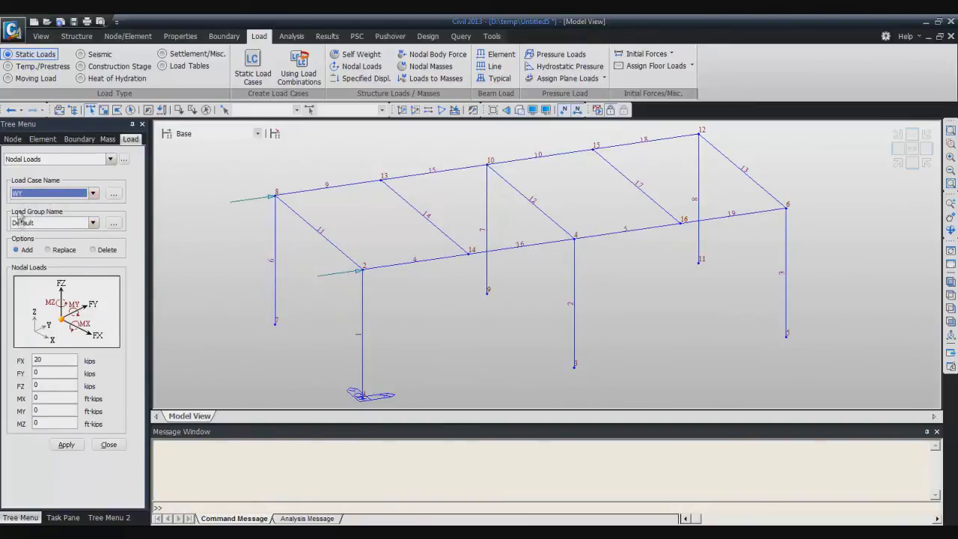
click(109, 444)
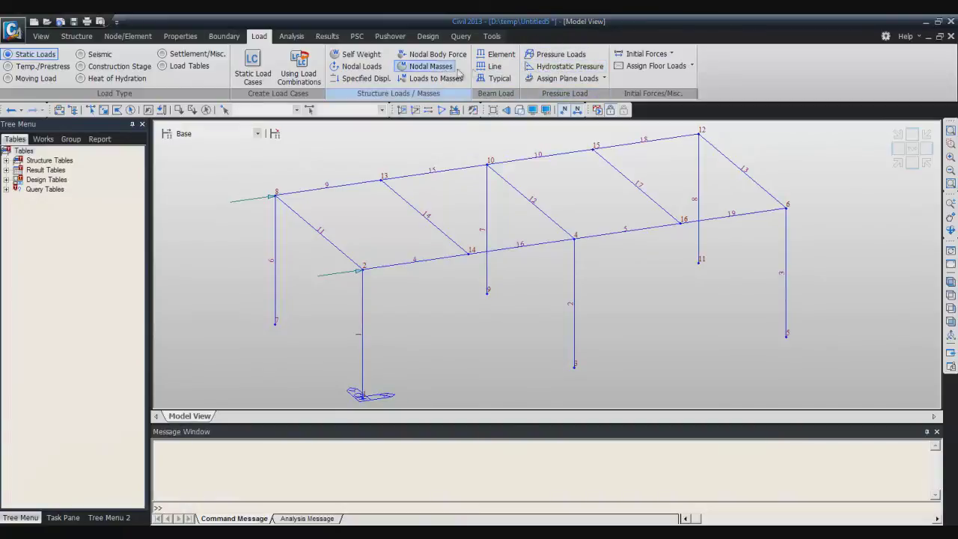
click(501, 55)
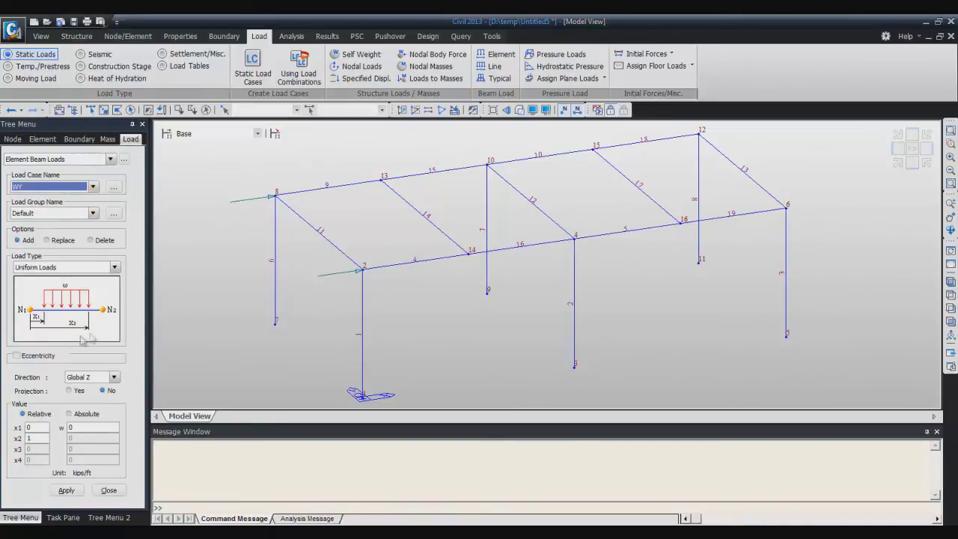
Step: Set the beam load direction to Global Y and select all members in the XZ plane at Y=0
click(118, 378)
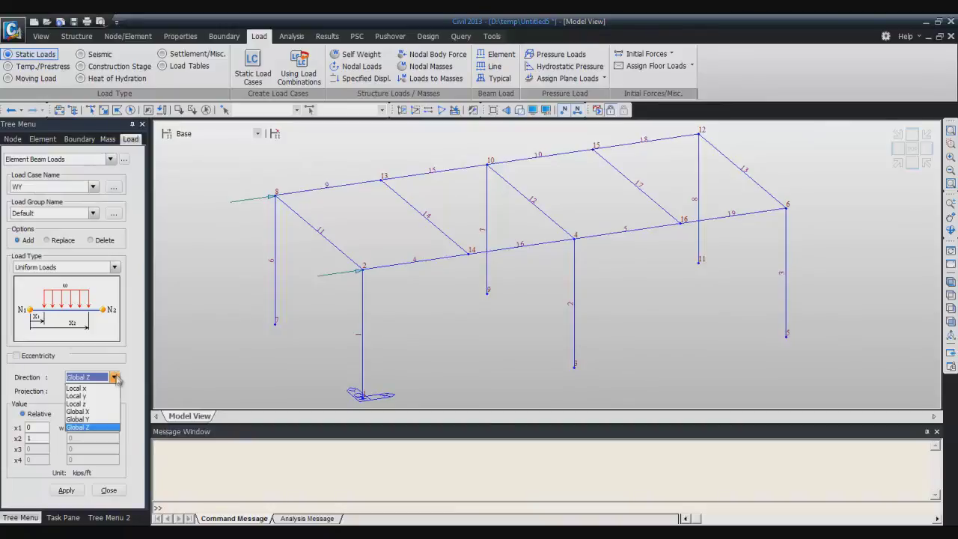
click(106, 419)
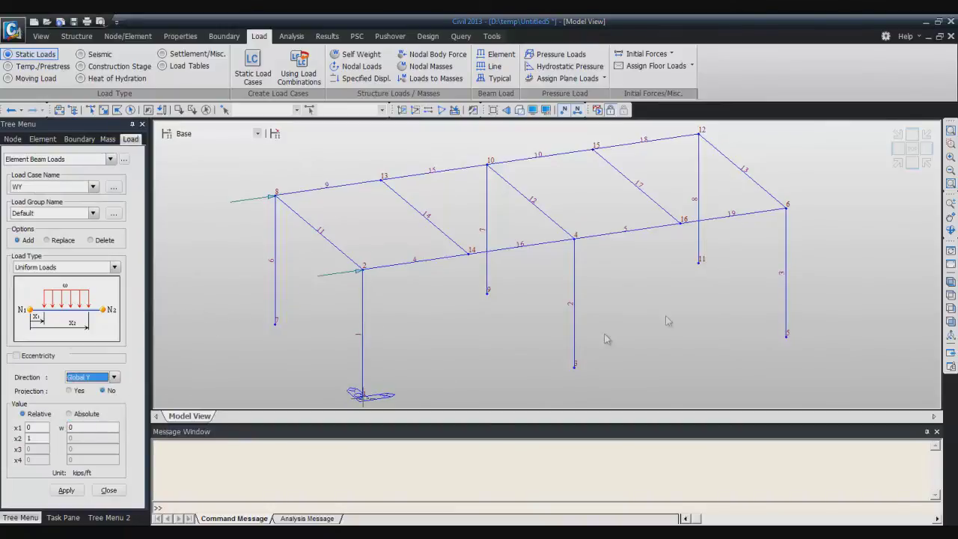
right_click(662, 262)
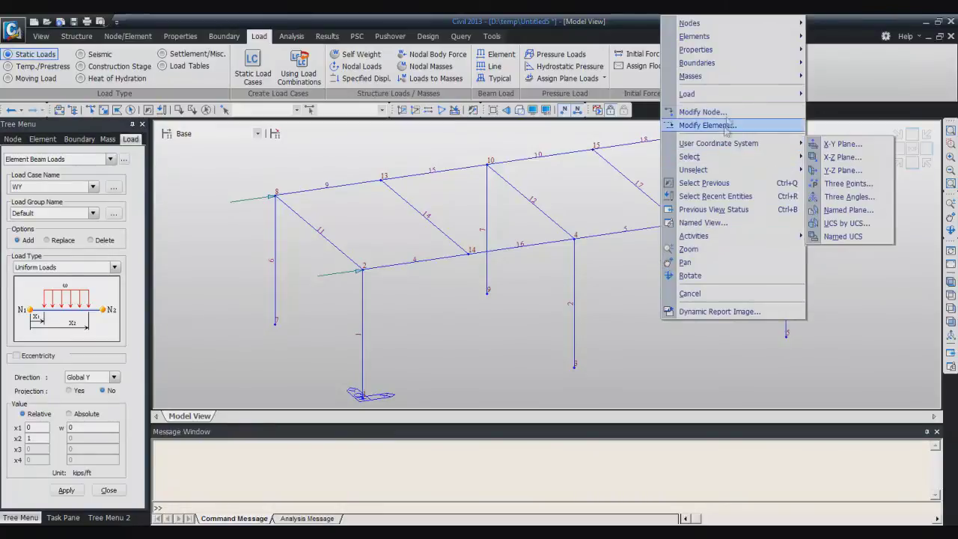
mouse_move(726, 160)
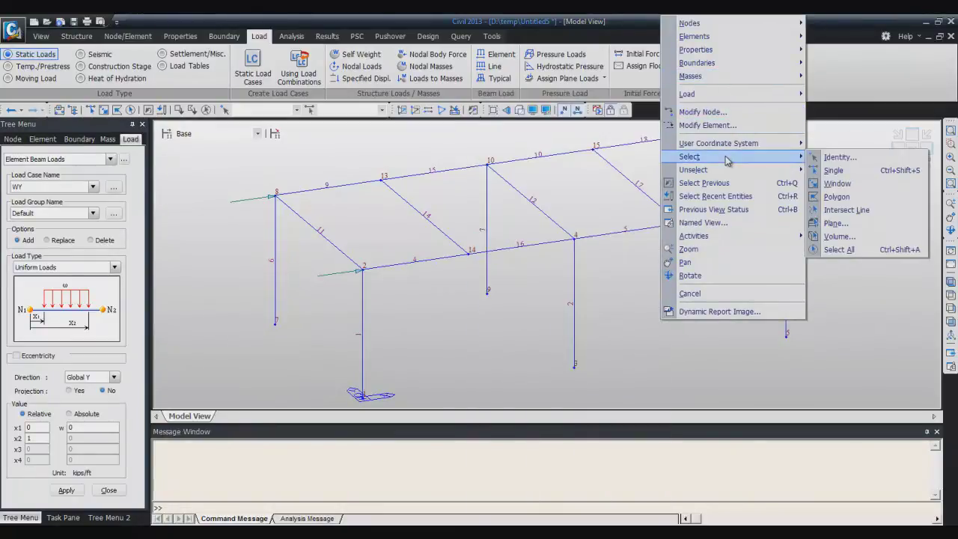
click(846, 224)
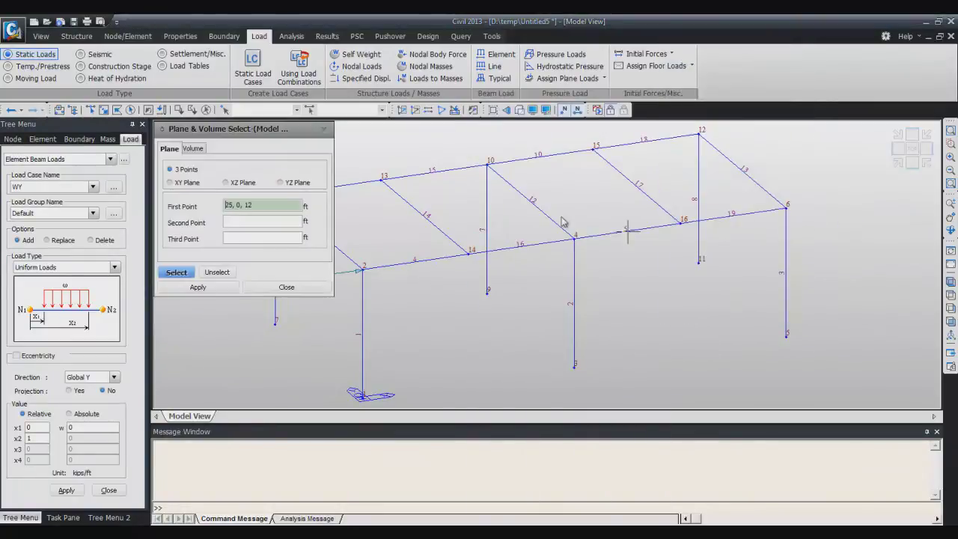
click(226, 182)
click(198, 287)
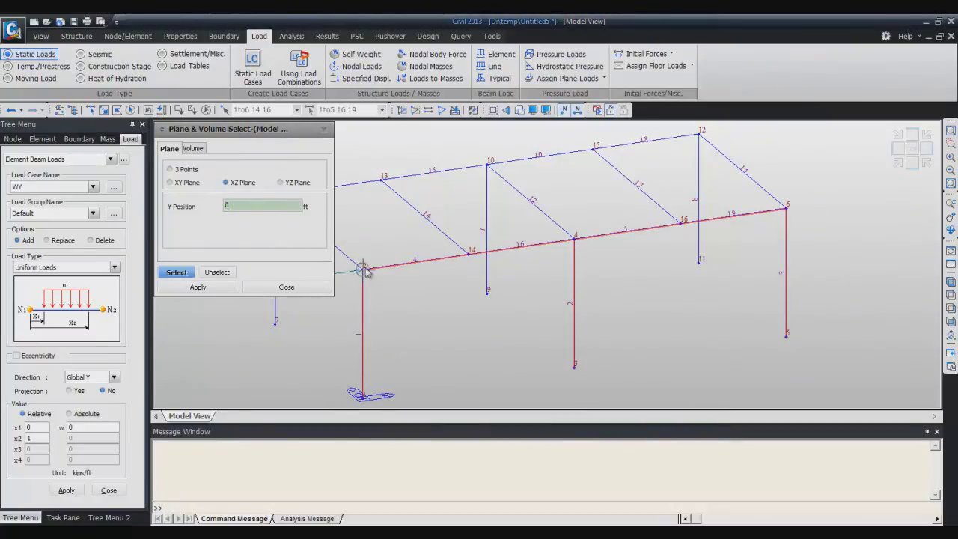
click(286, 287)
Step: Apply a uniform load w = 1 kips/ft to the selected members and close the form
double_click(82, 426)
text(1)
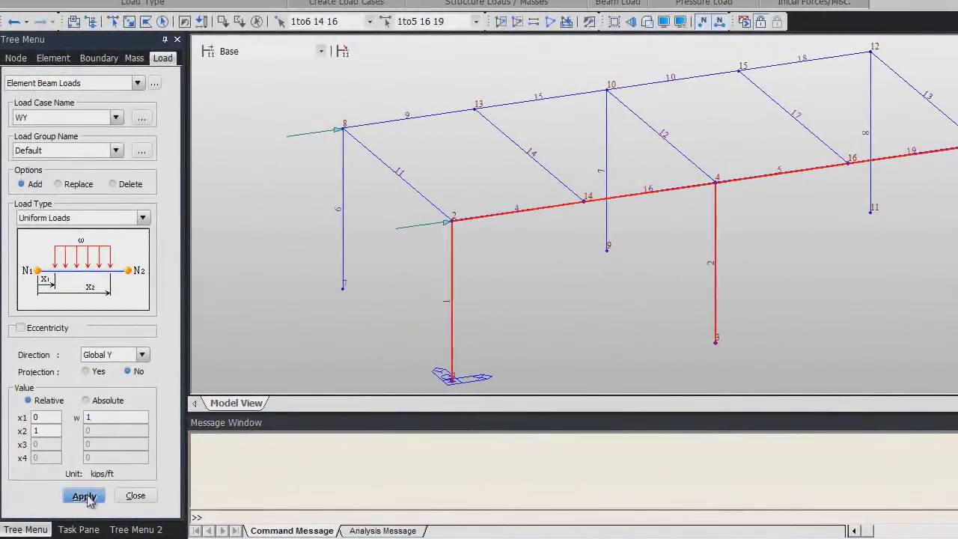
click(85, 496)
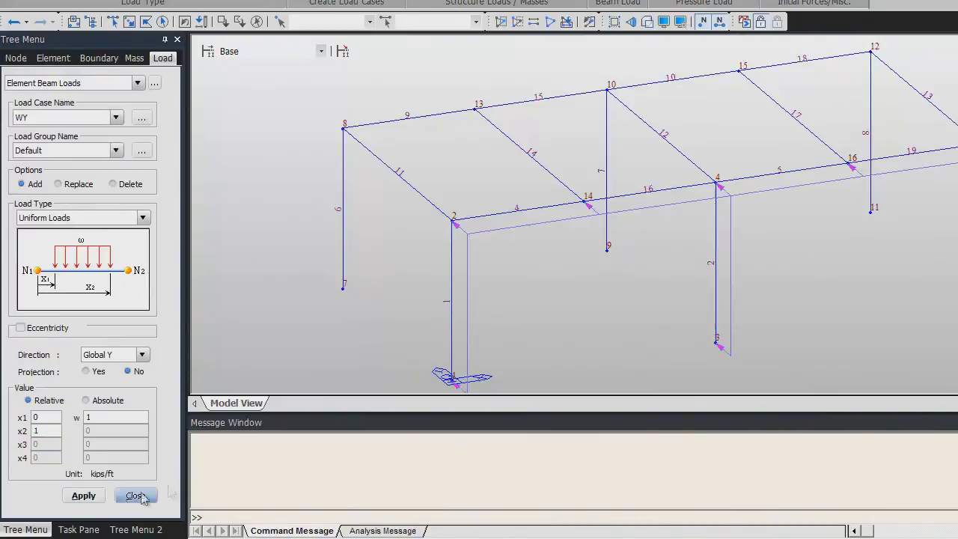
click(135, 495)
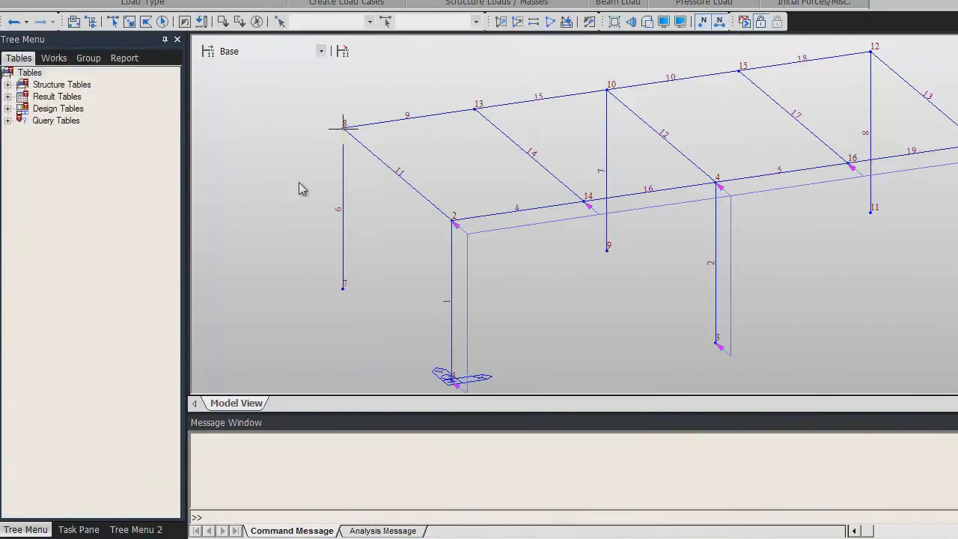
Step: Review the Works tree listing the supports and DL, LL, WX, WY loads, then bring up the Analysis tools
click(141, 529)
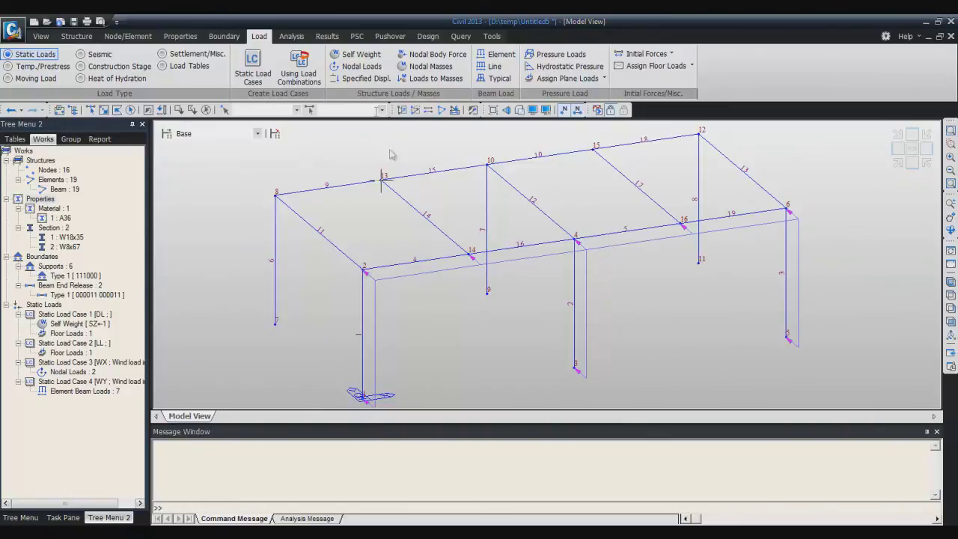
click(295, 37)
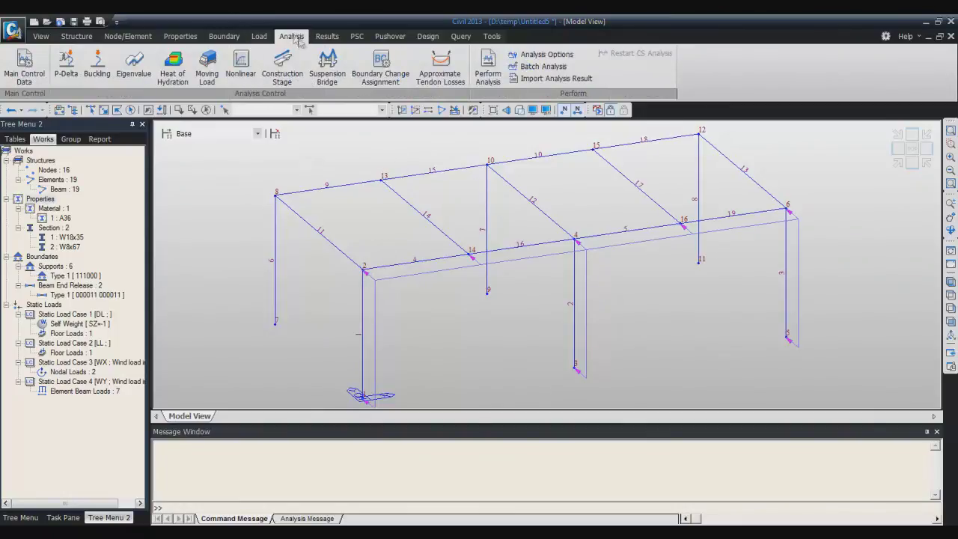
Step: Run Perform Analysis (F5) on the loaded steel frame
click(492, 66)
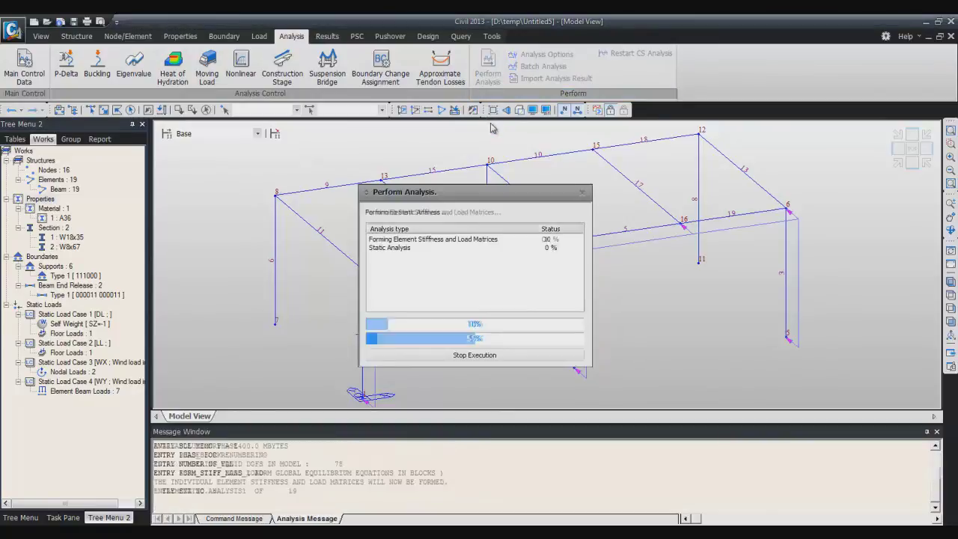